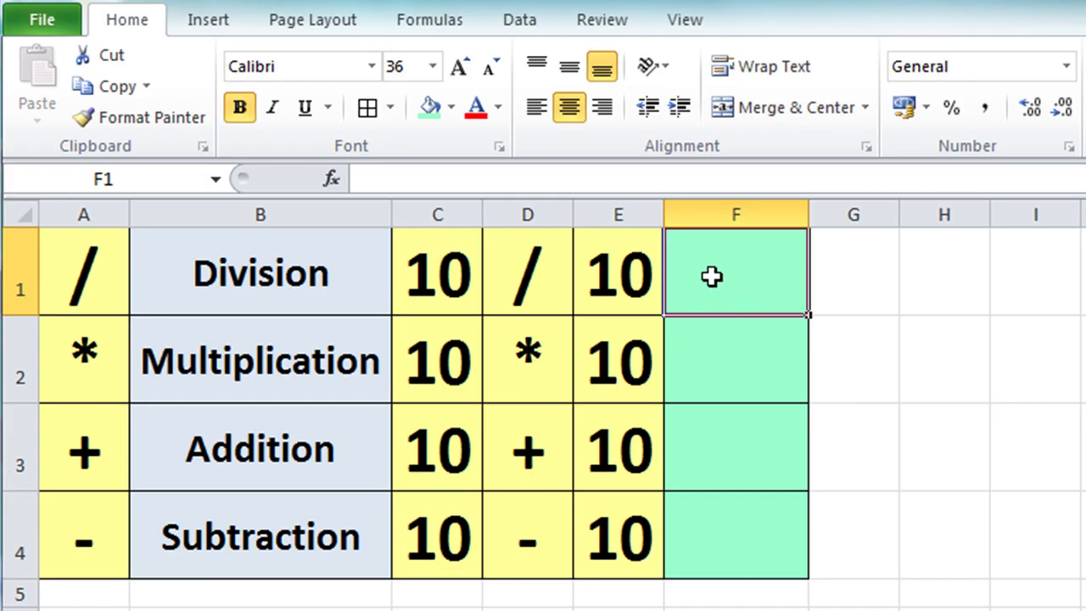
# Enter the formula =C1/E1 in cell F1 to divide the two numbers in the Division row.
pyautogui.write('=')
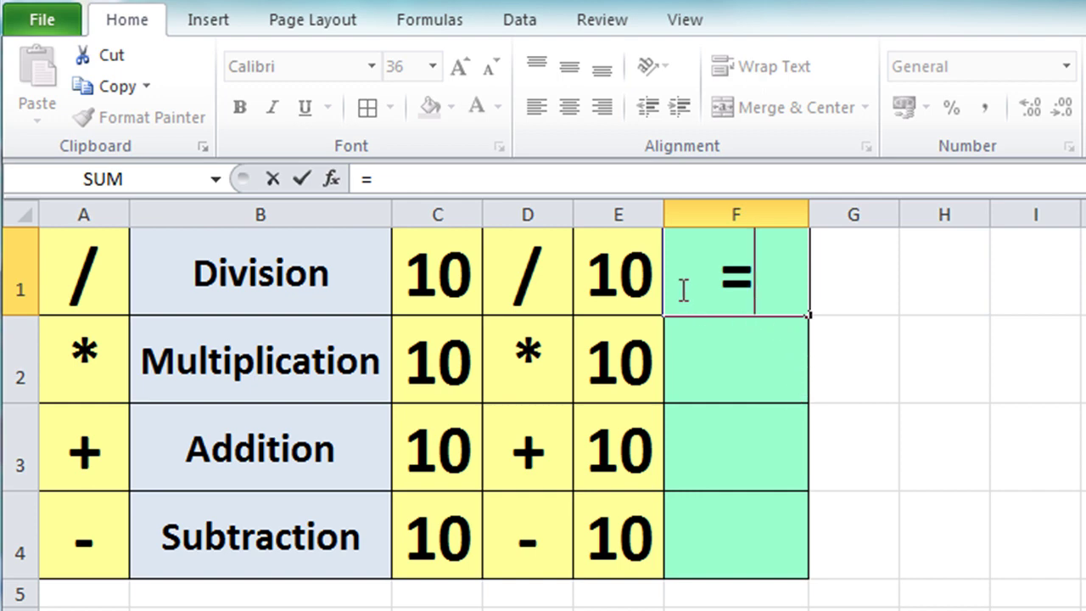
pyautogui.click(418, 265)
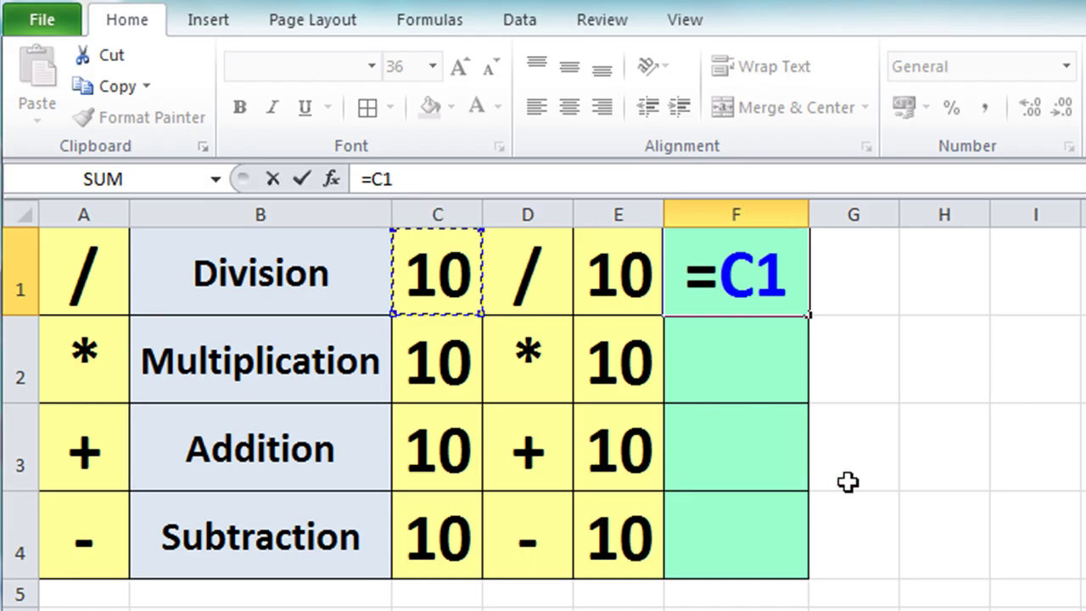
pyautogui.write('/')
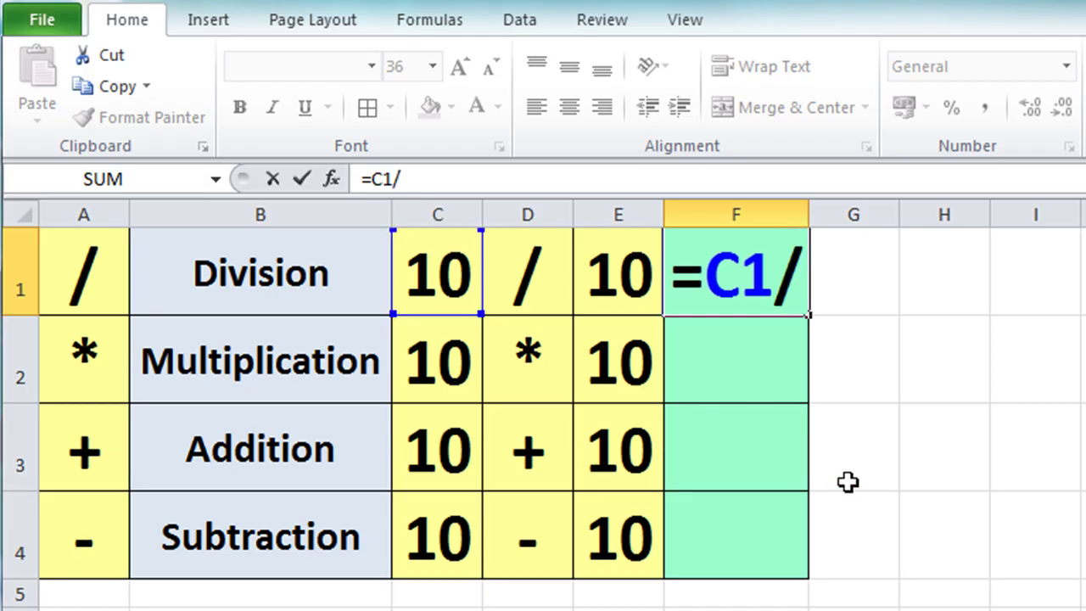
pyautogui.click(630, 271)
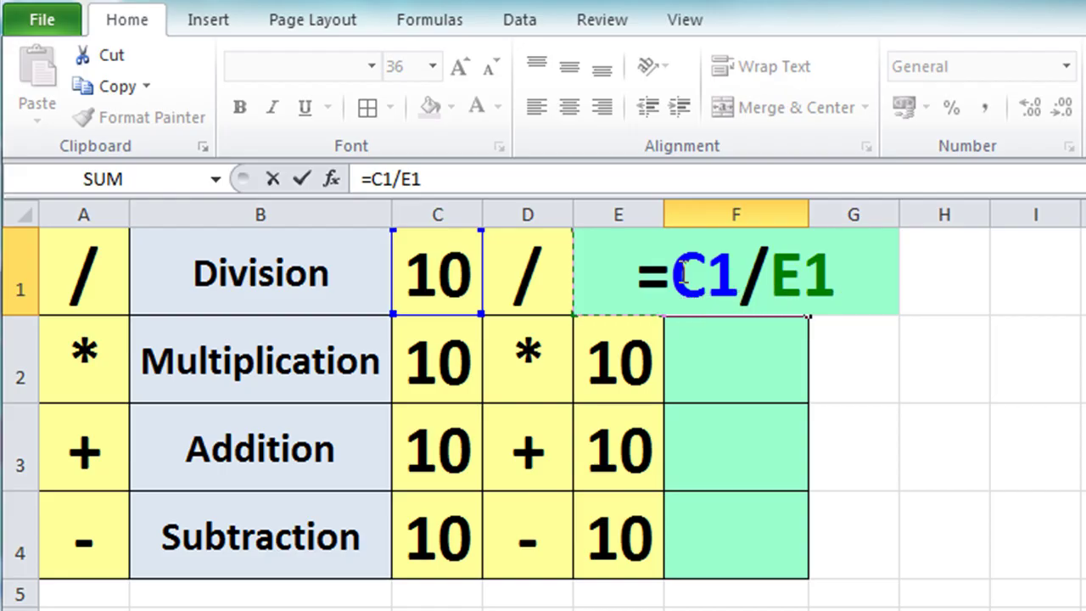
pyautogui.click(304, 176)
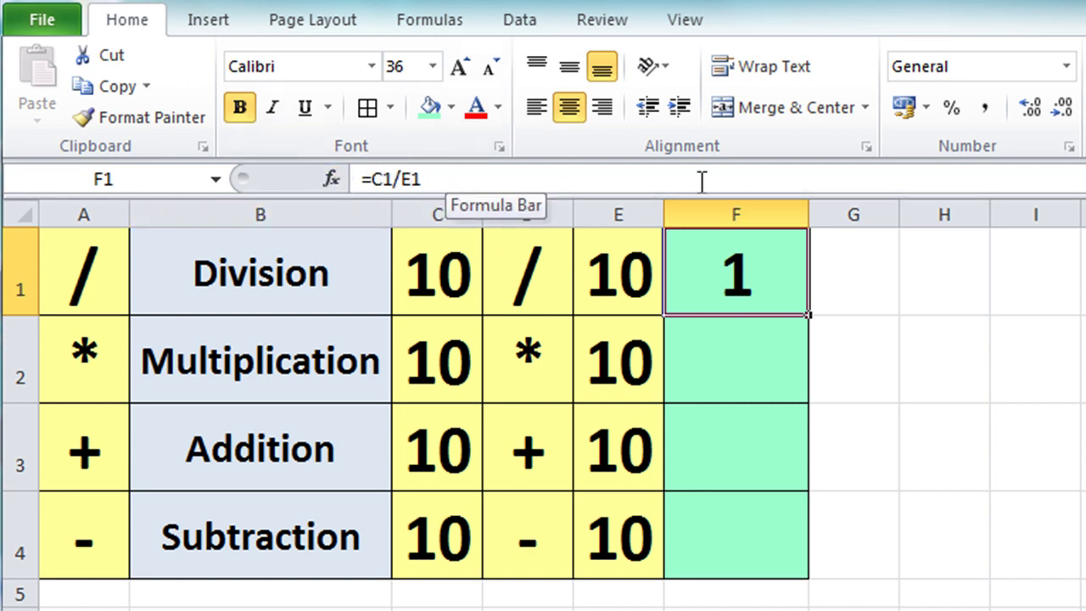
# Enter the formula =C2*E2 in cell F2 to multiply the two numbers in the Multiplication row.
pyautogui.click(710, 357)
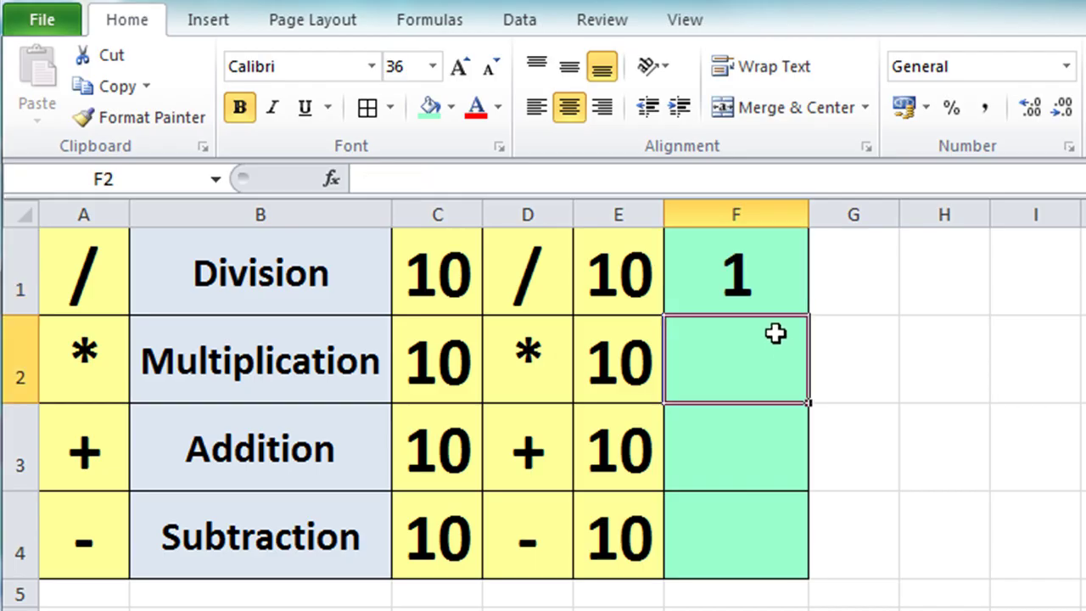
pyautogui.write('=')
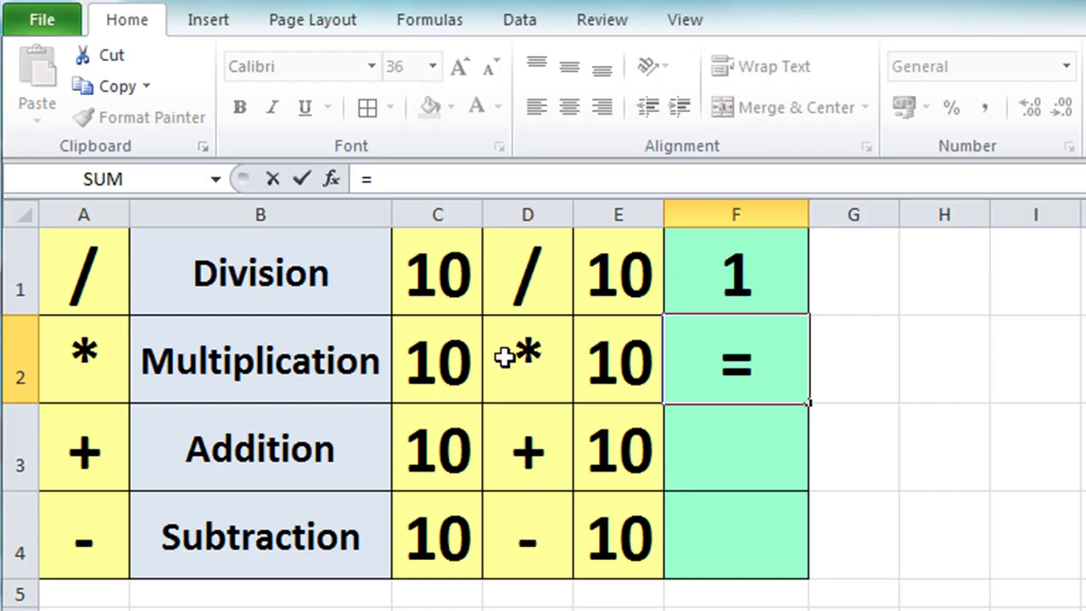
pyautogui.click(447, 364)
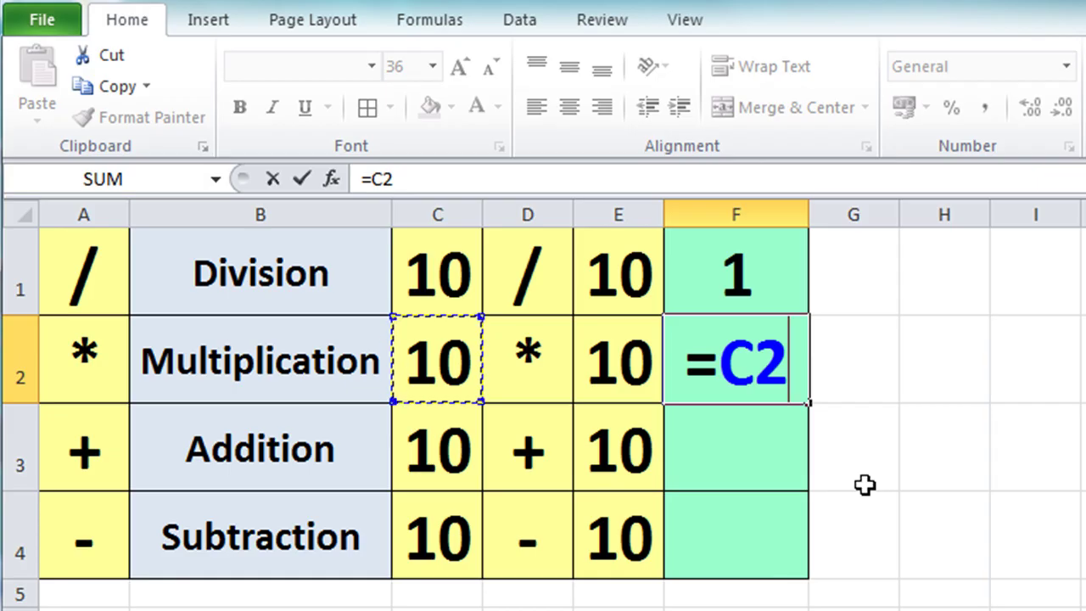
pyautogui.write('*')
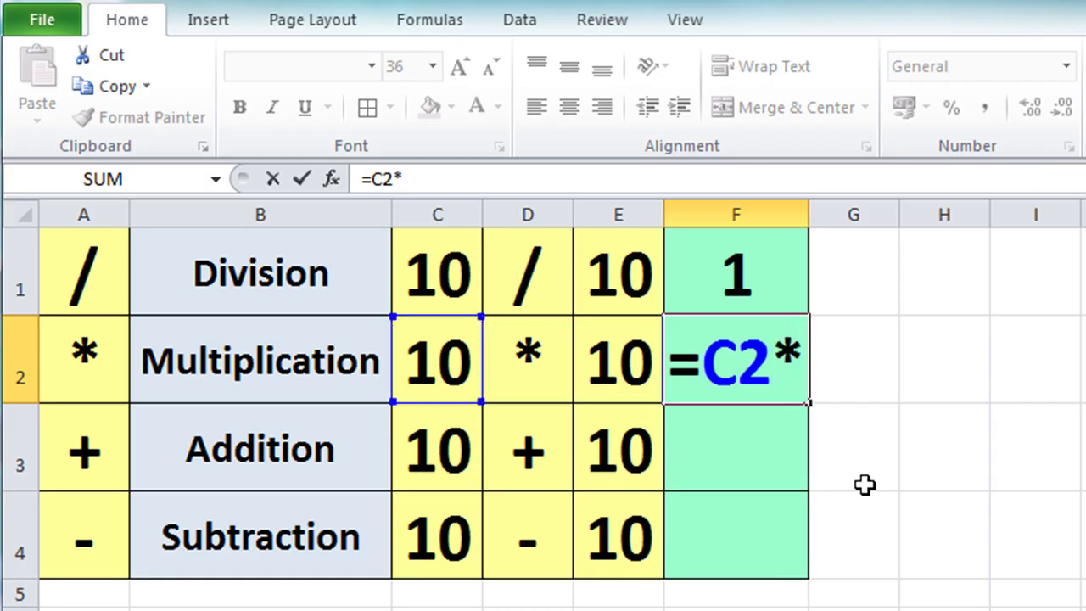
pyautogui.click(617, 365)
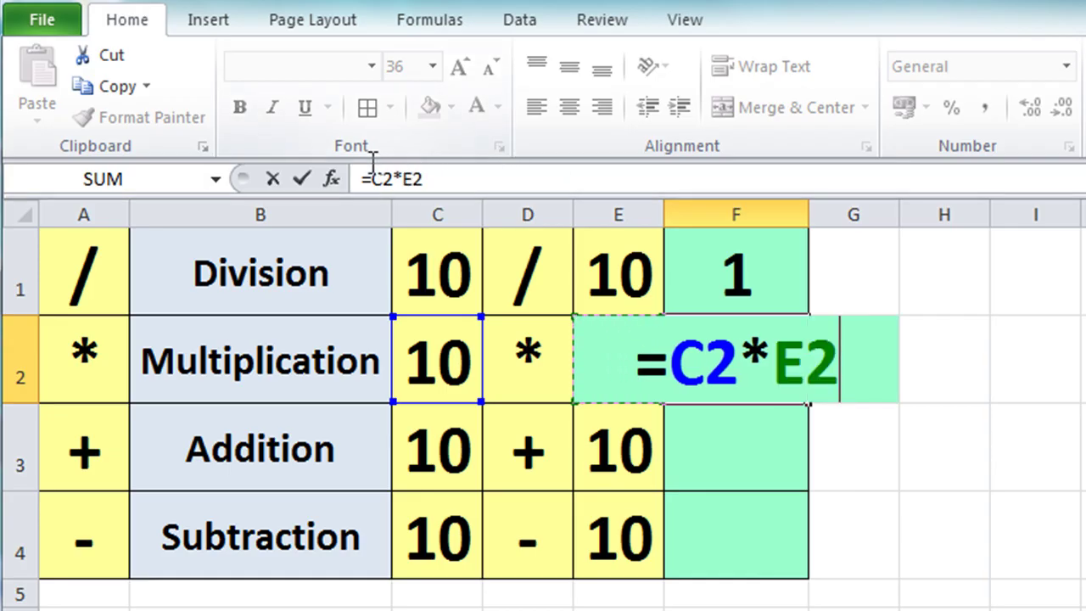
pyautogui.click(313, 181)
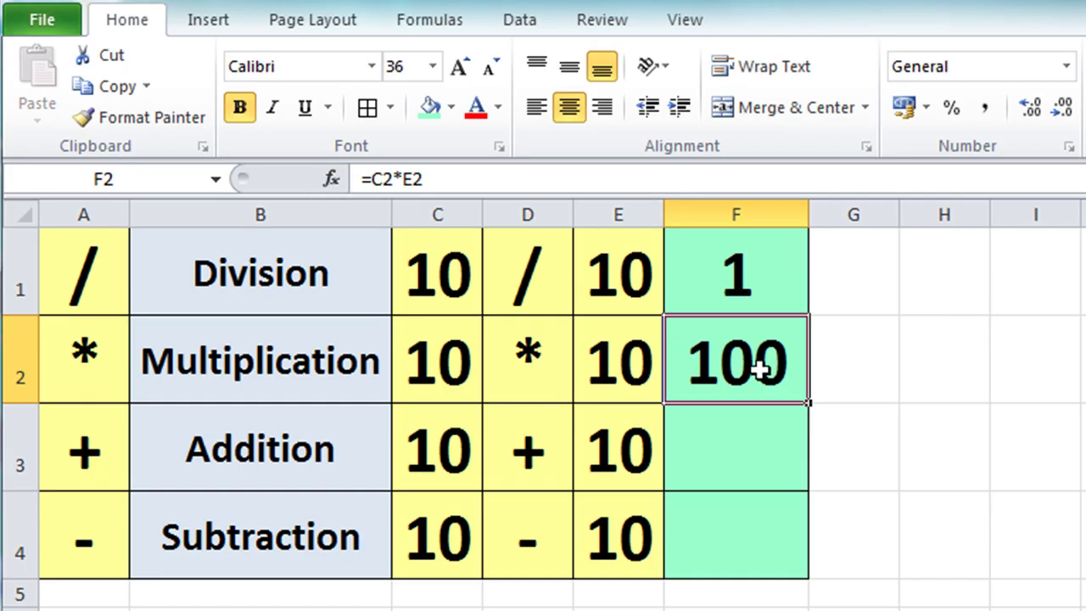
# Enter the formula =C3+E3 in cell F3 to add the two numbers in the Addition row.
pyautogui.click(734, 453)
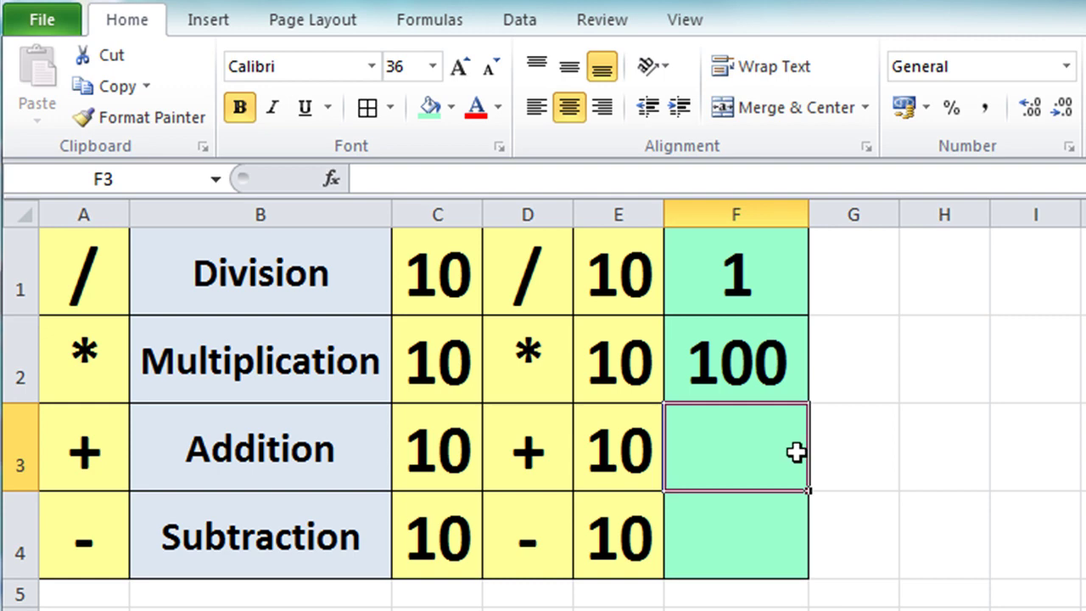
pyautogui.write('=')
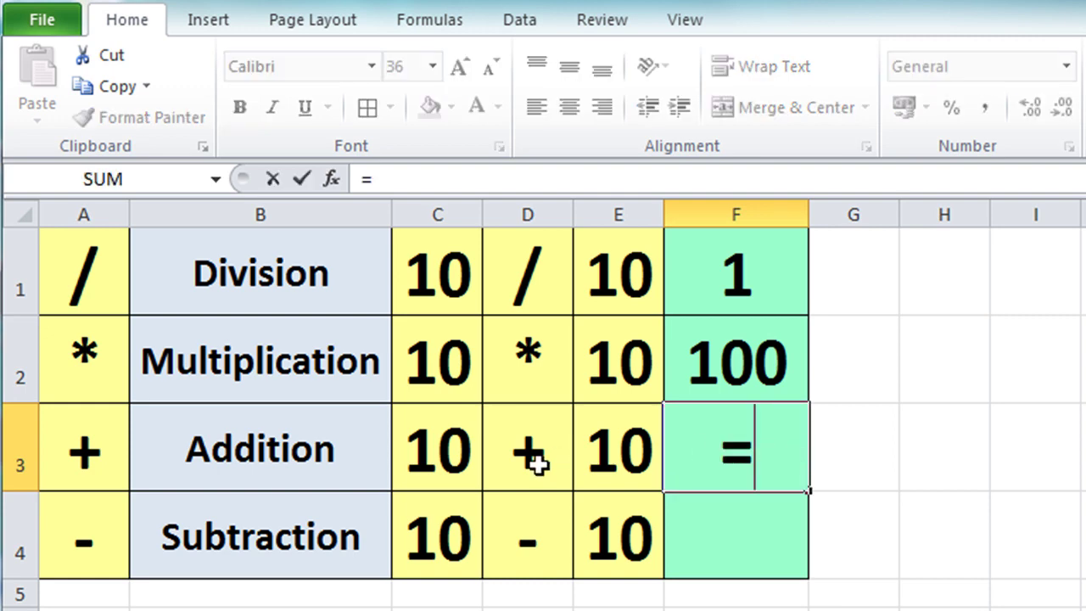
pyautogui.click(432, 451)
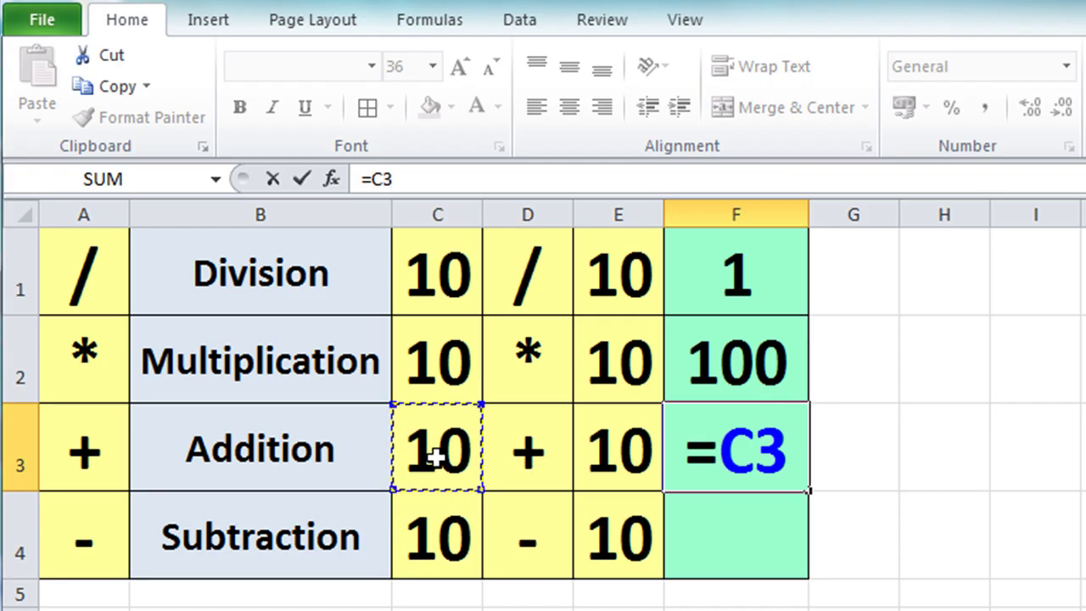
pyautogui.write('+')
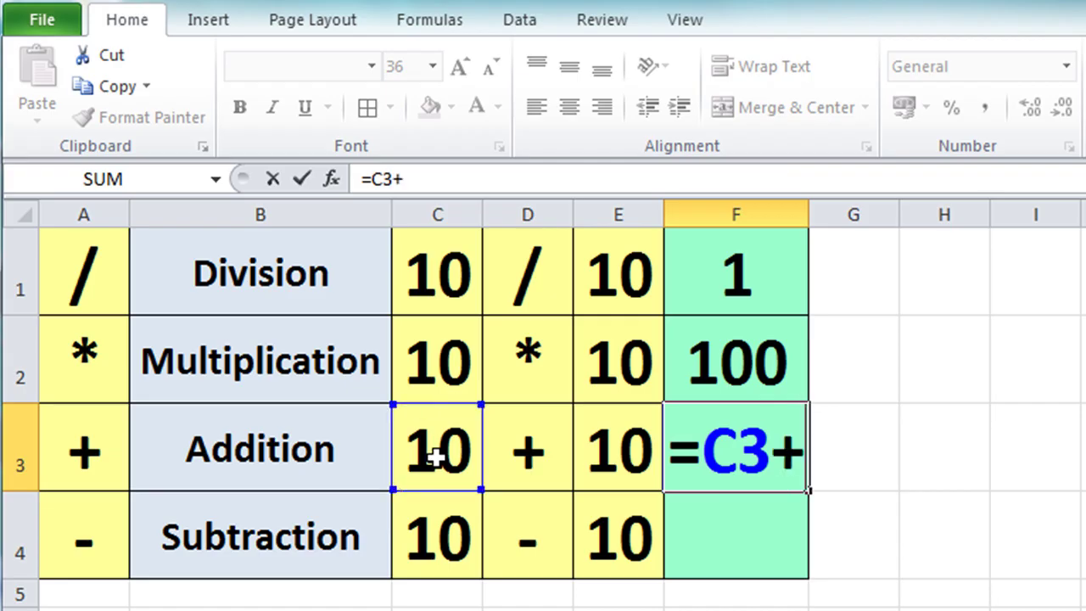
pyautogui.click(586, 449)
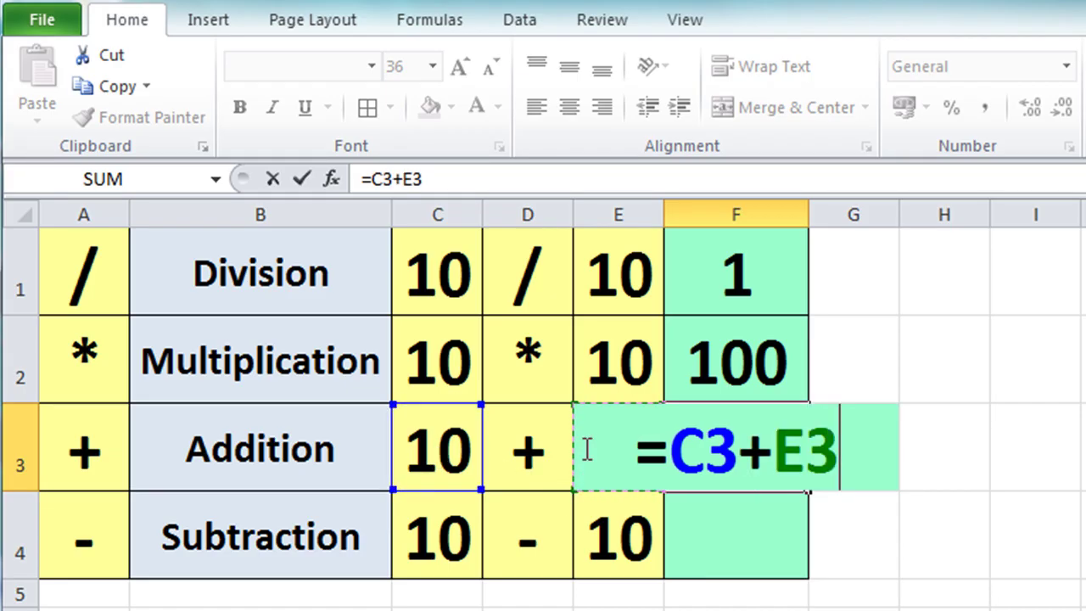
pyautogui.press('Return')
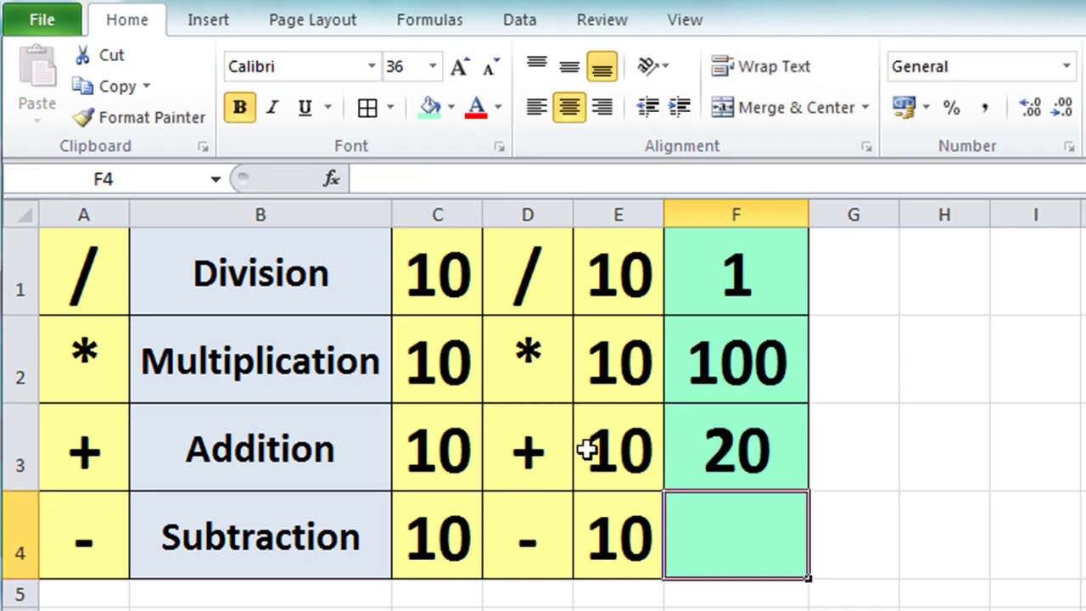
# Enter the formula =C4-E4 in cell F4 to subtract the second number from the first in the Subtraction row.
pyautogui.write('=')
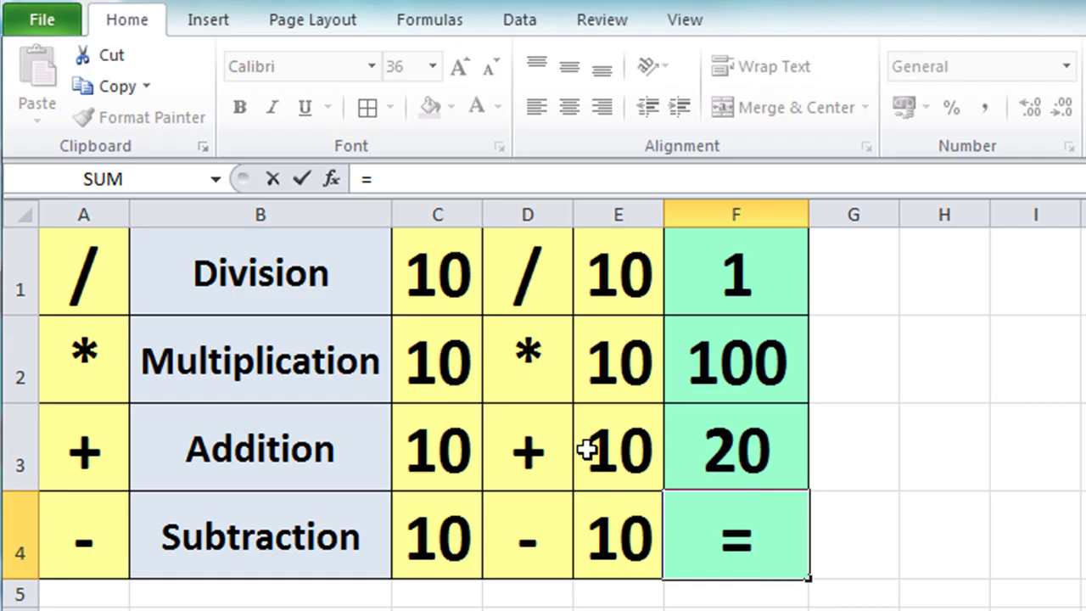
pyautogui.click(436, 519)
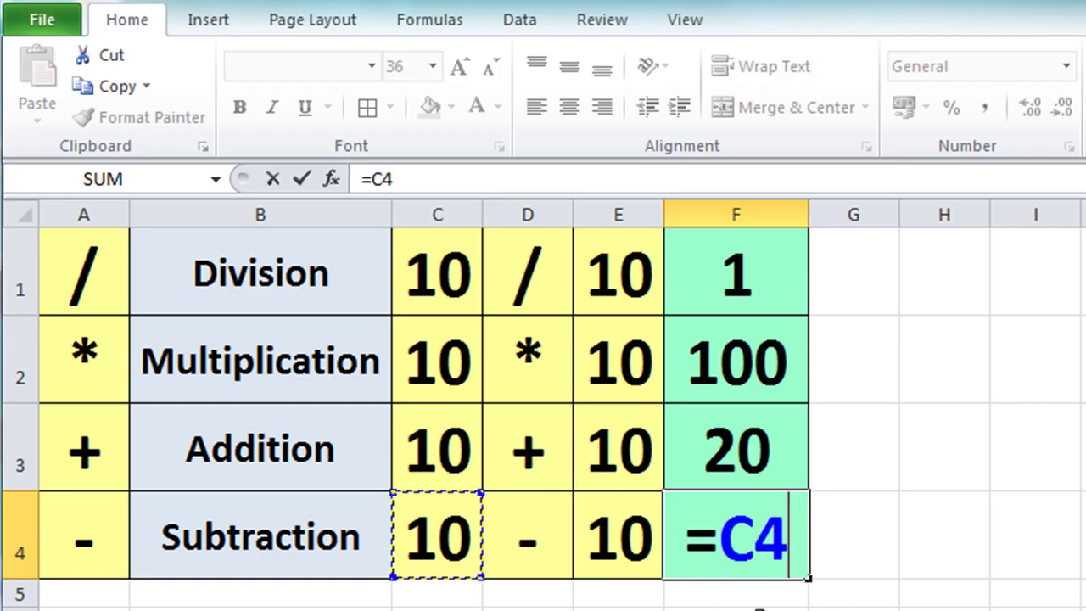
pyautogui.write('-')
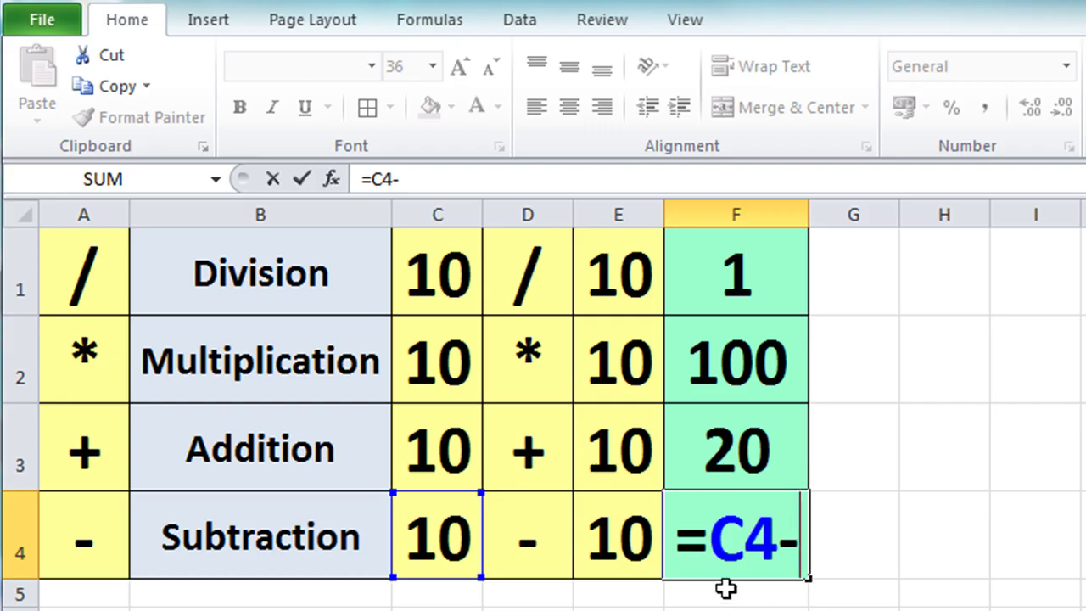
pyautogui.click(630, 560)
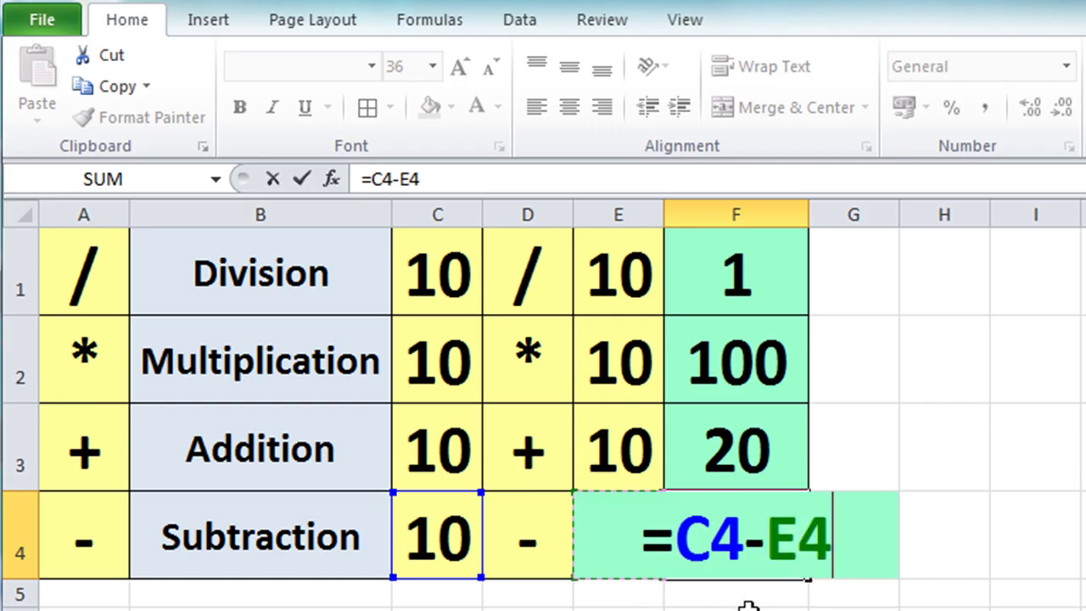
pyautogui.press('Return')
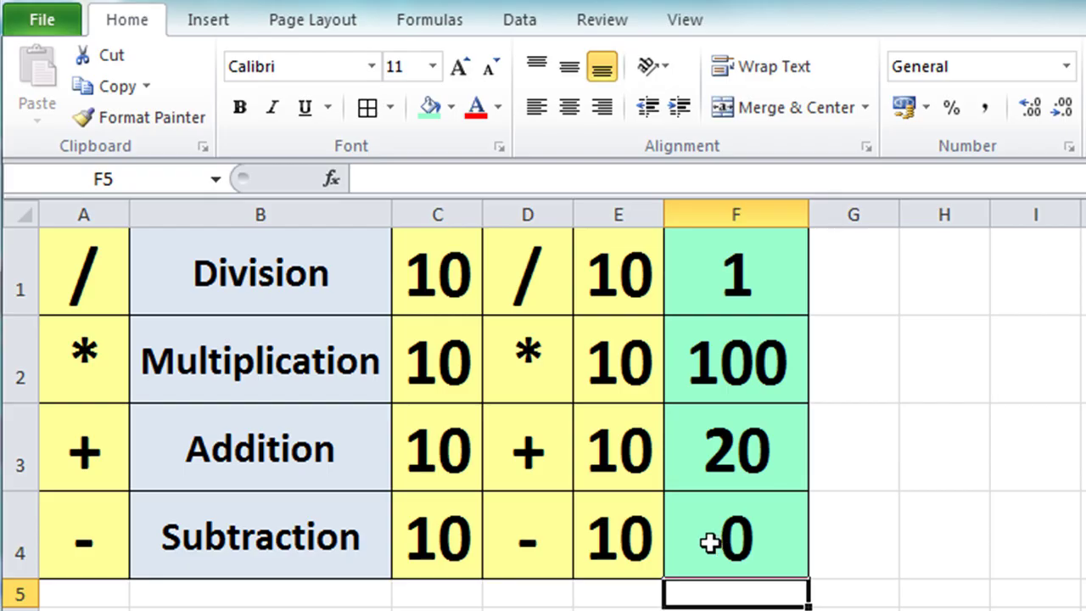
# Change the second Subtraction number in E4 to 5 and the first Addition number in C3 to 50.
pyautogui.click(604, 530)
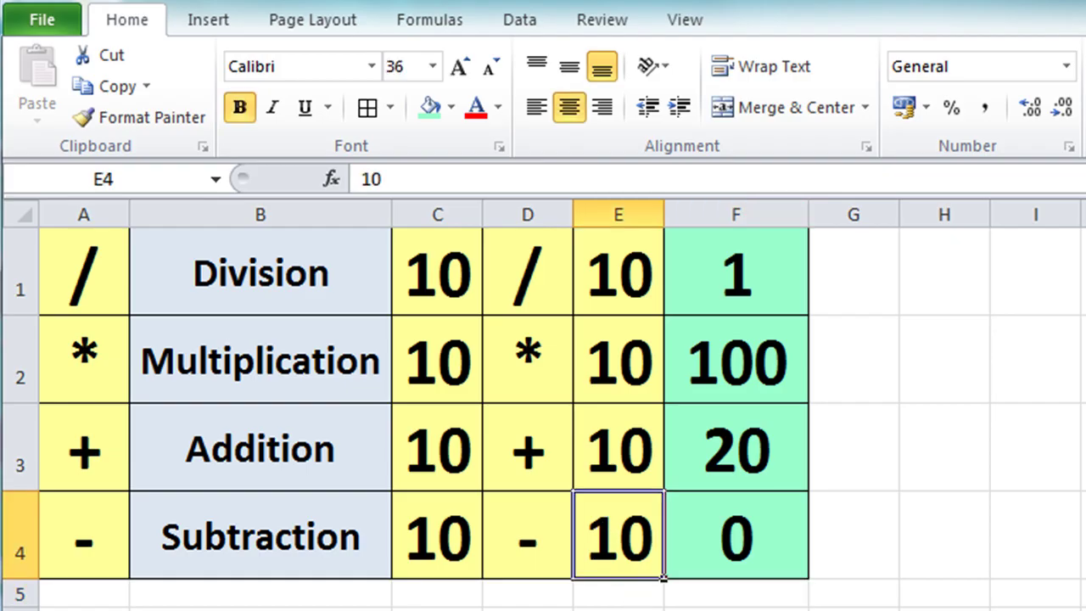
pyautogui.write('5')
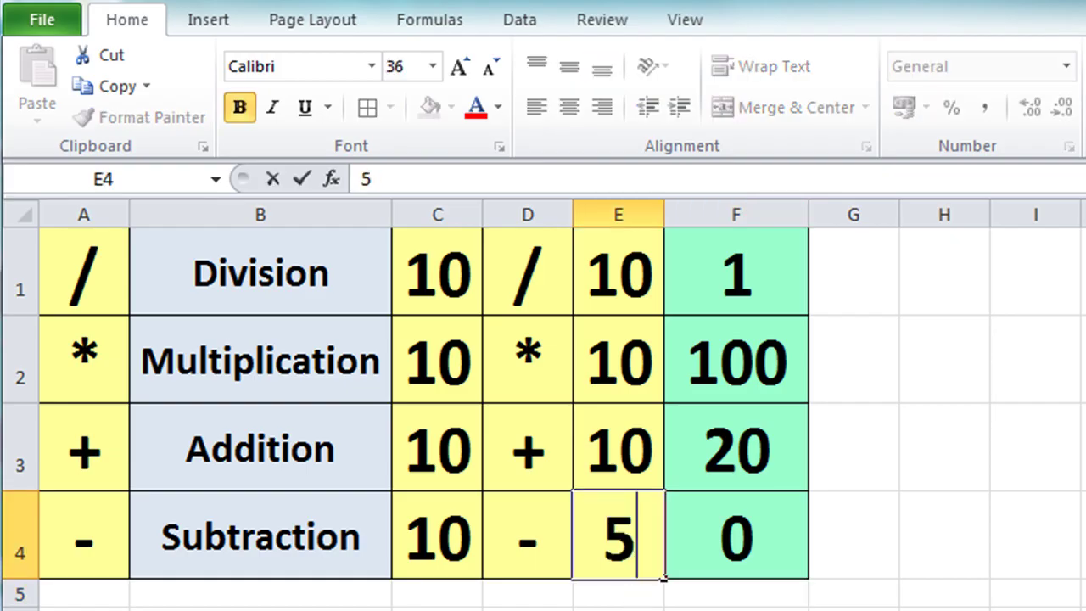
pyautogui.press('Return')
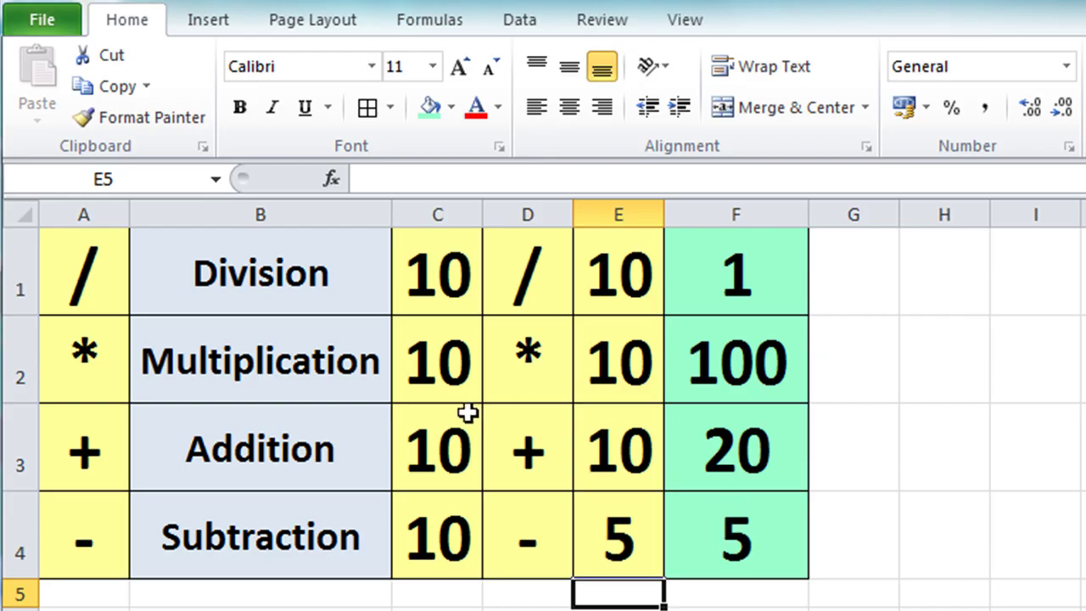
pyautogui.click(432, 441)
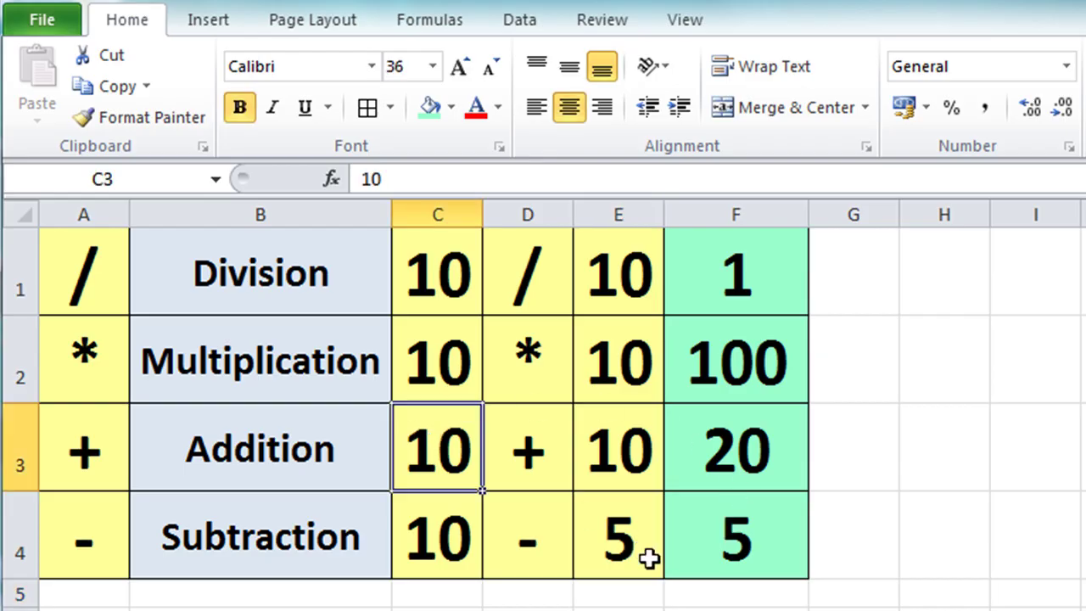
pyautogui.write('50')
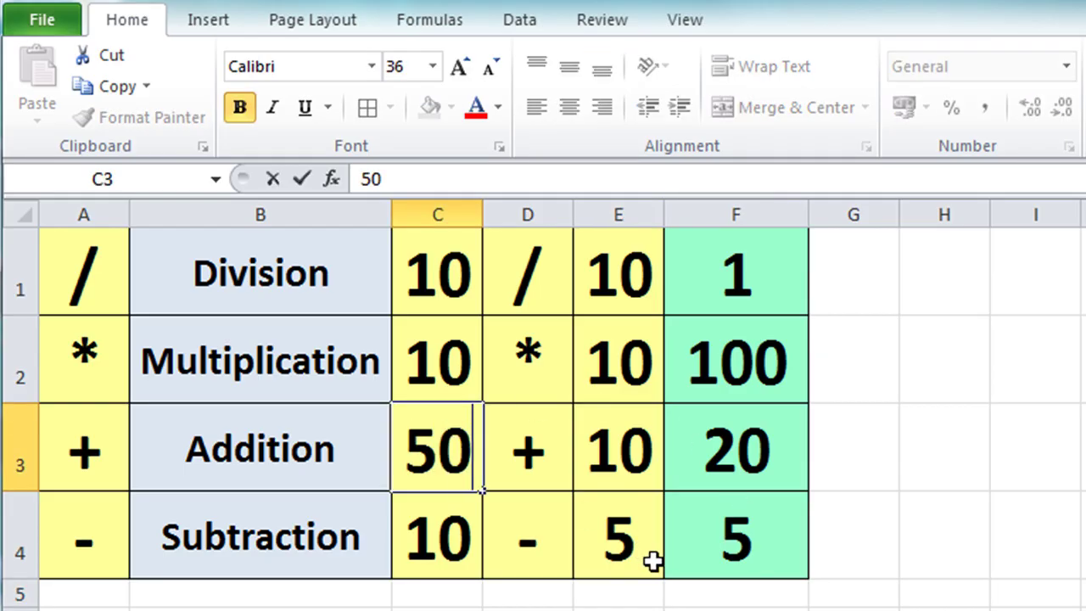
pyautogui.press('Return')
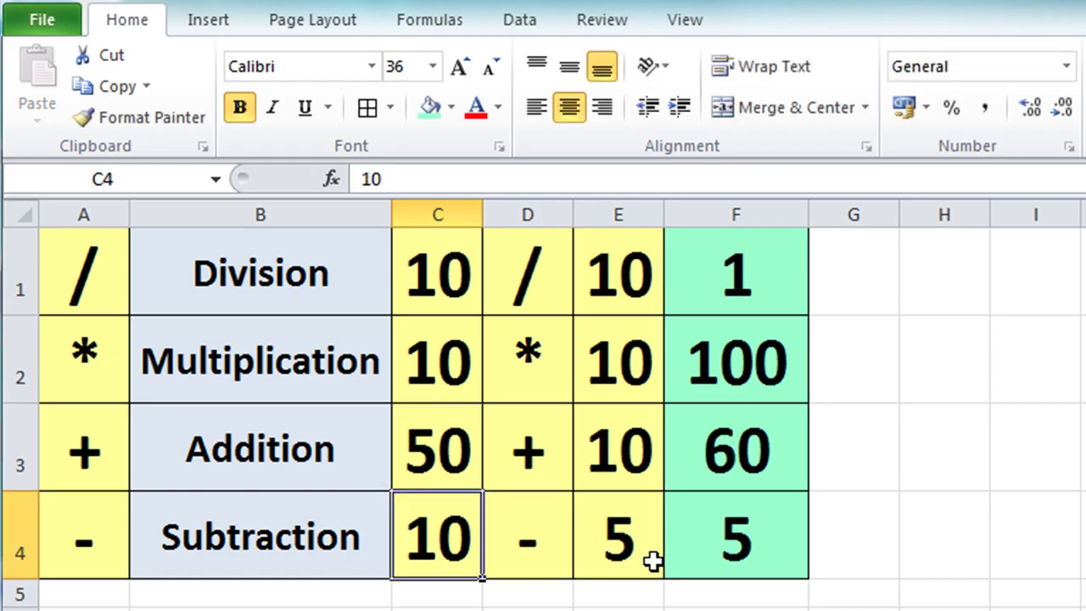
# Change the second Multiplication number in E2 to 8 and the first Division number in C1 to 75.
pyautogui.click(610, 360)
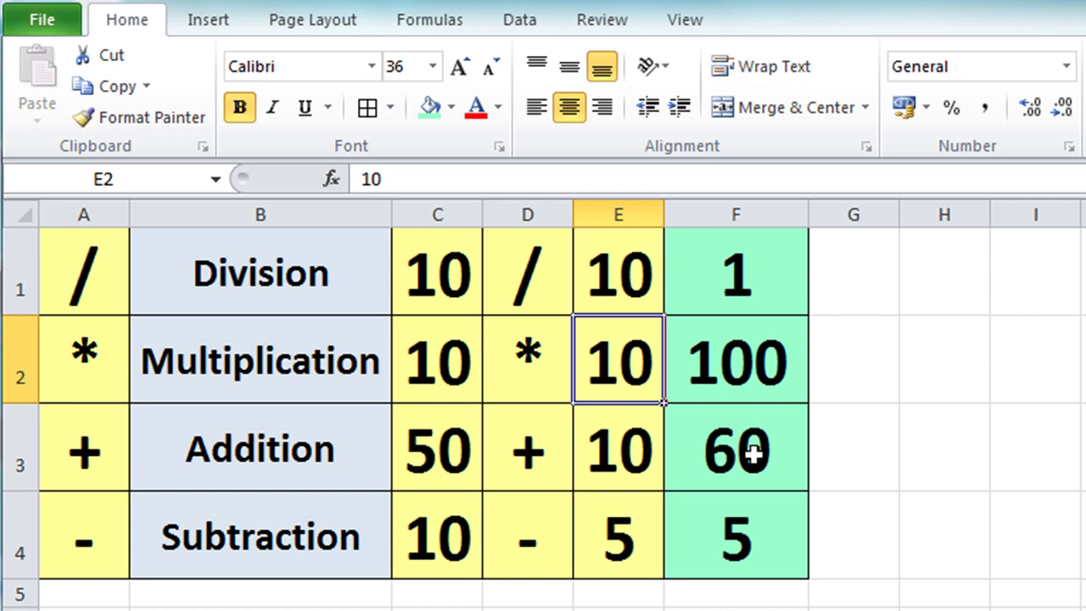
pyautogui.write('8')
pyautogui.press('Return')
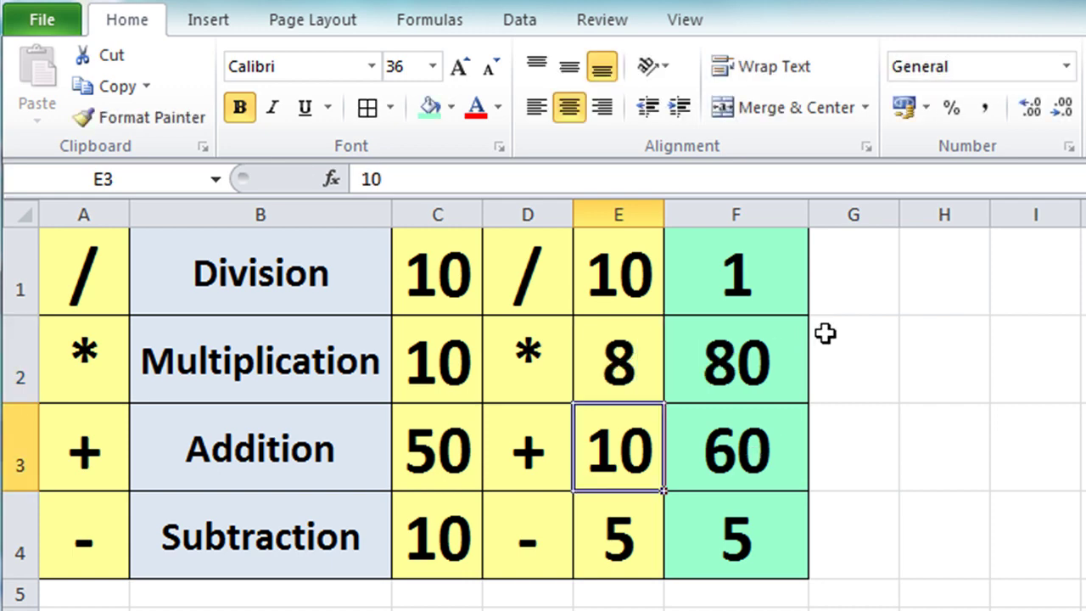
pyautogui.click(460, 279)
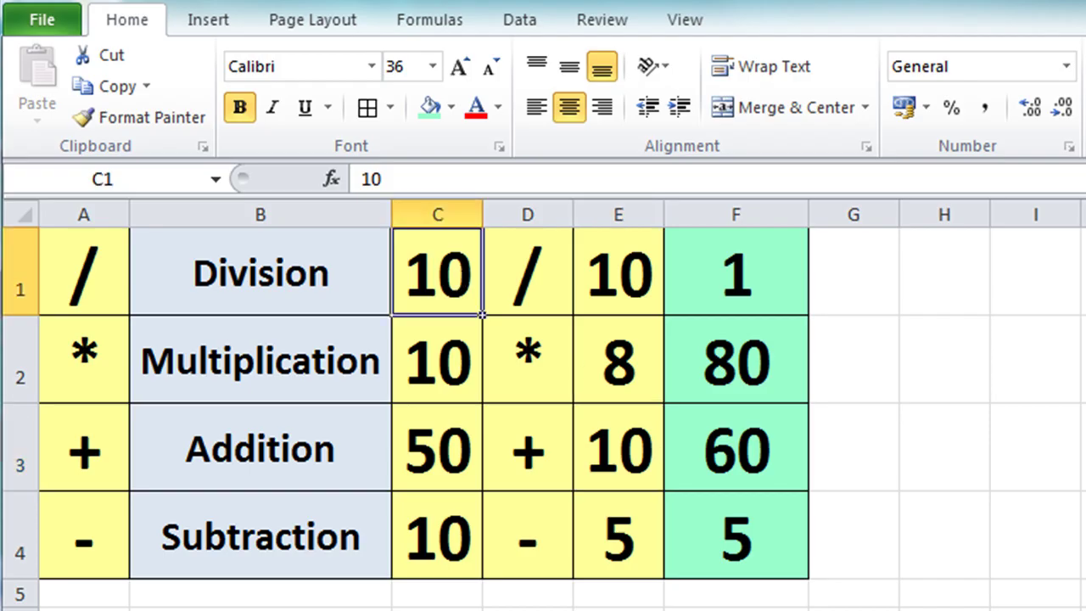
pyautogui.write('75')
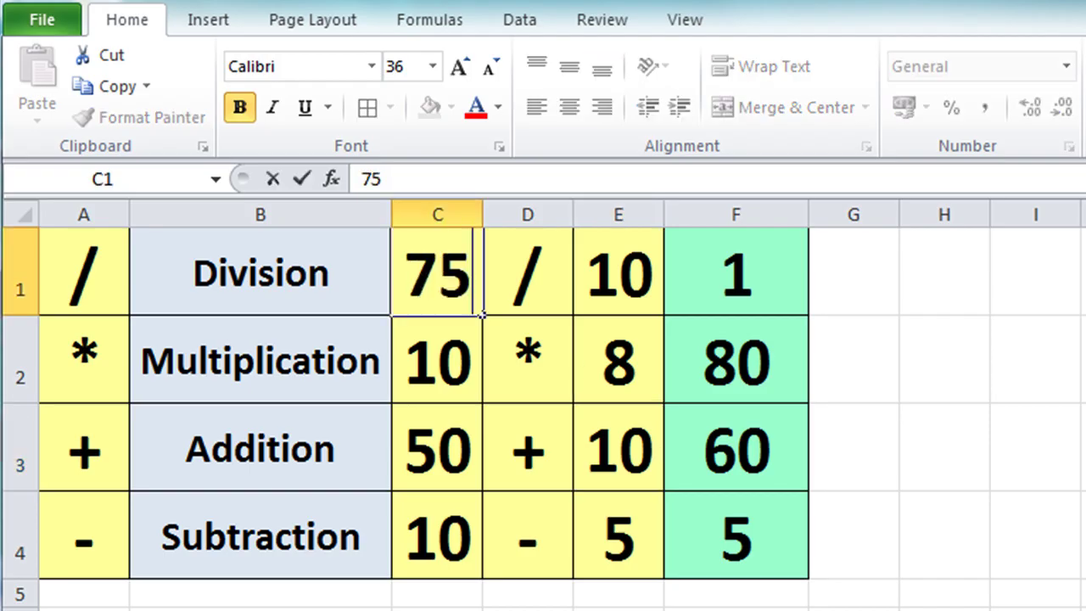
pyautogui.press('Return')
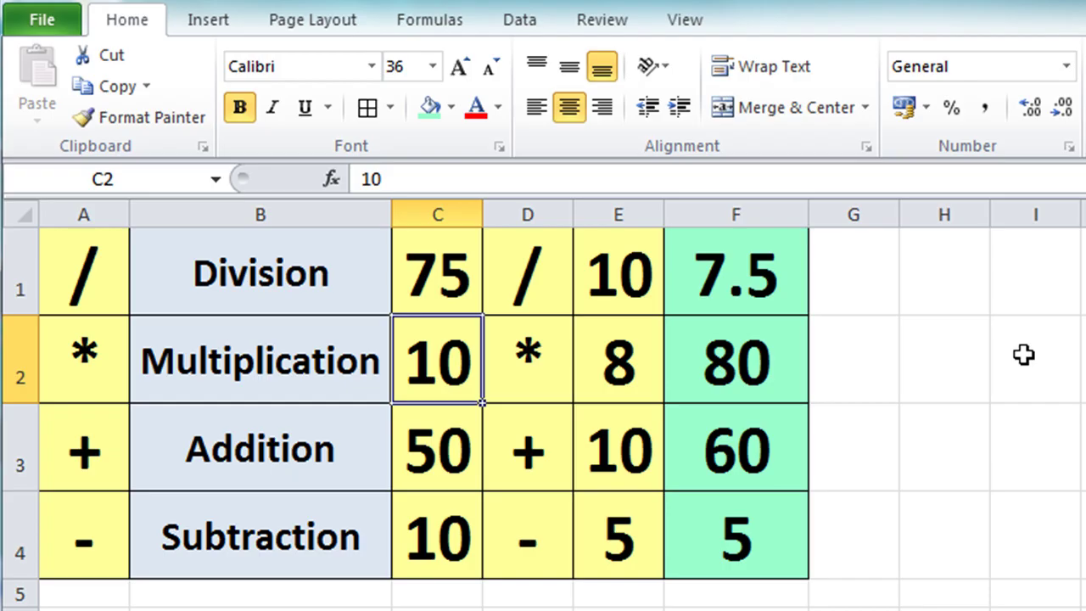
# Clear the division formula from cell F1.
pyautogui.click(735, 300)
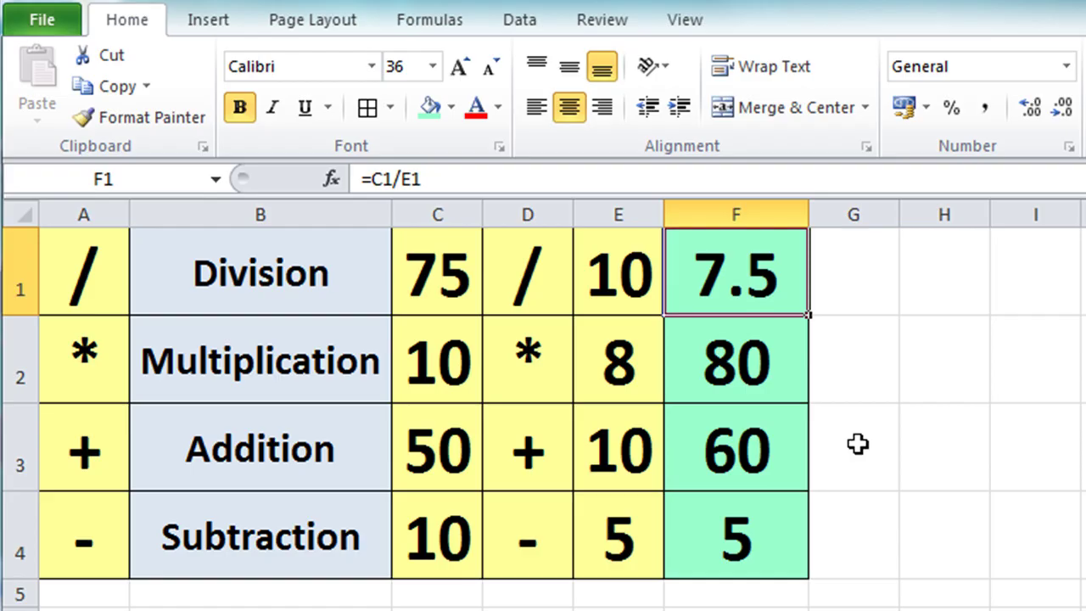
pyautogui.press('Delete')
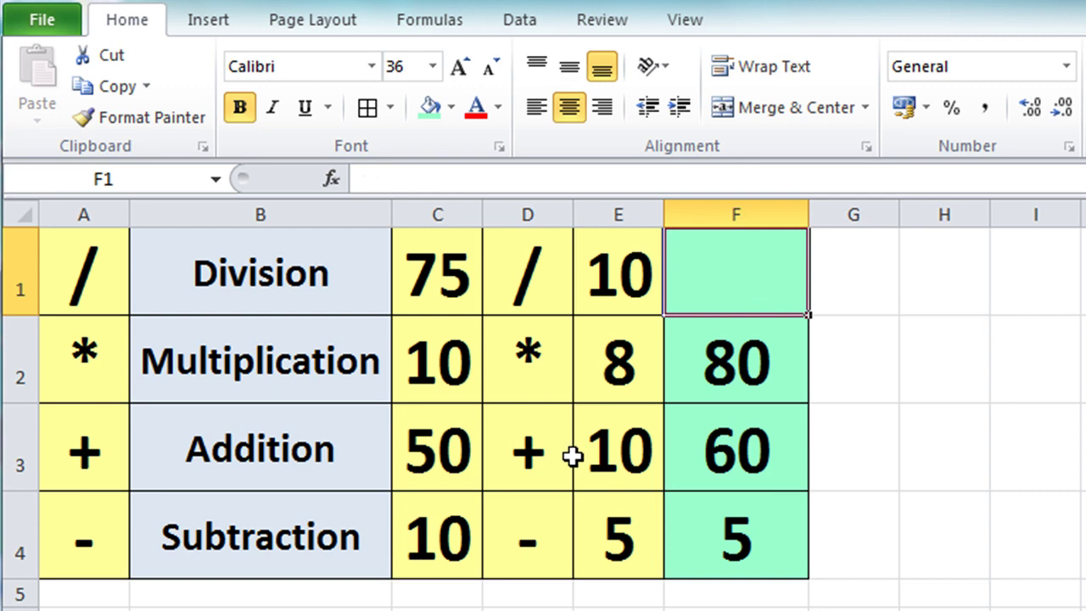
# Enter the division formula =75/10 with fixed numbers in cell F1 of the Division row.
pyautogui.write('=')
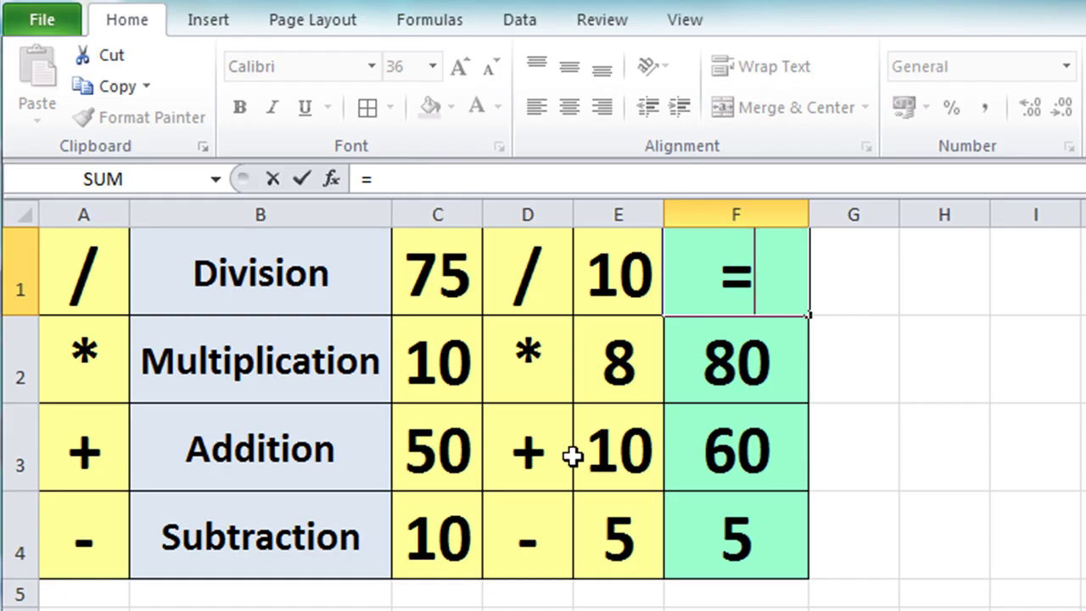
pyautogui.write('75')
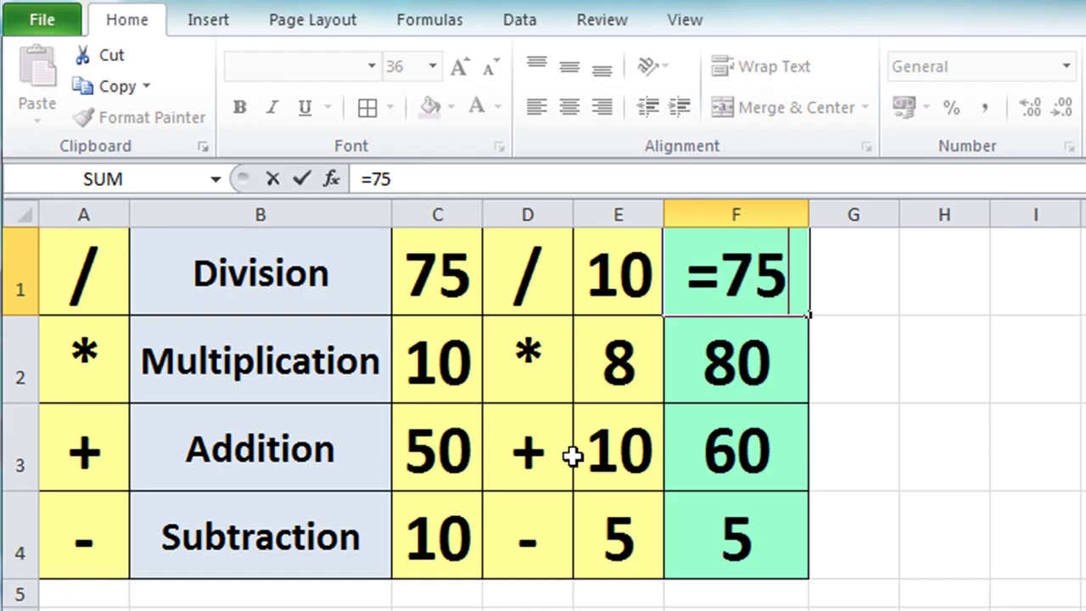
pyautogui.write('/10')
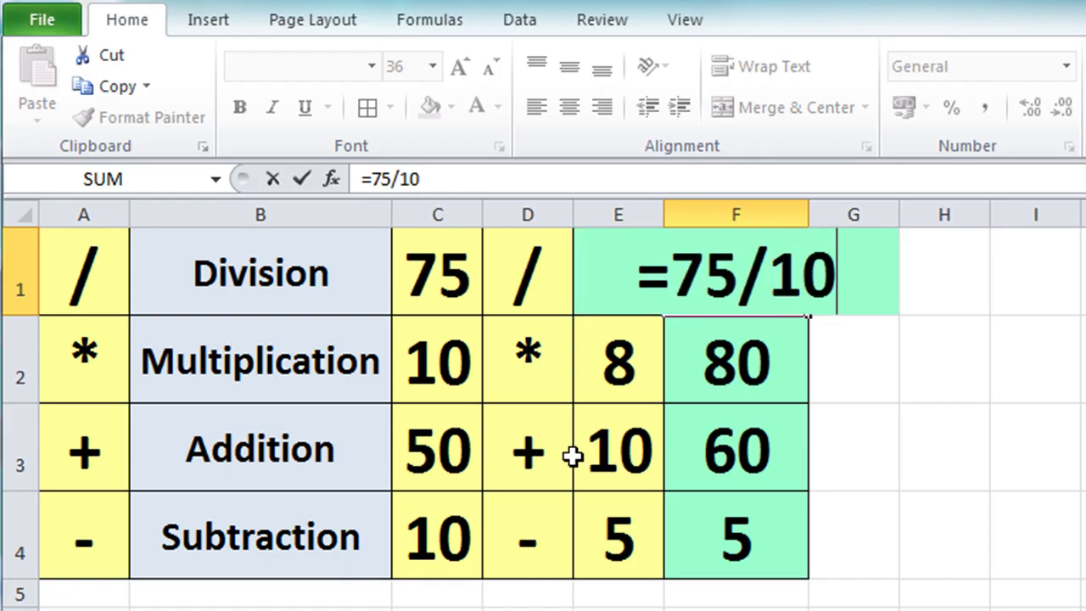
pyautogui.press('Return')
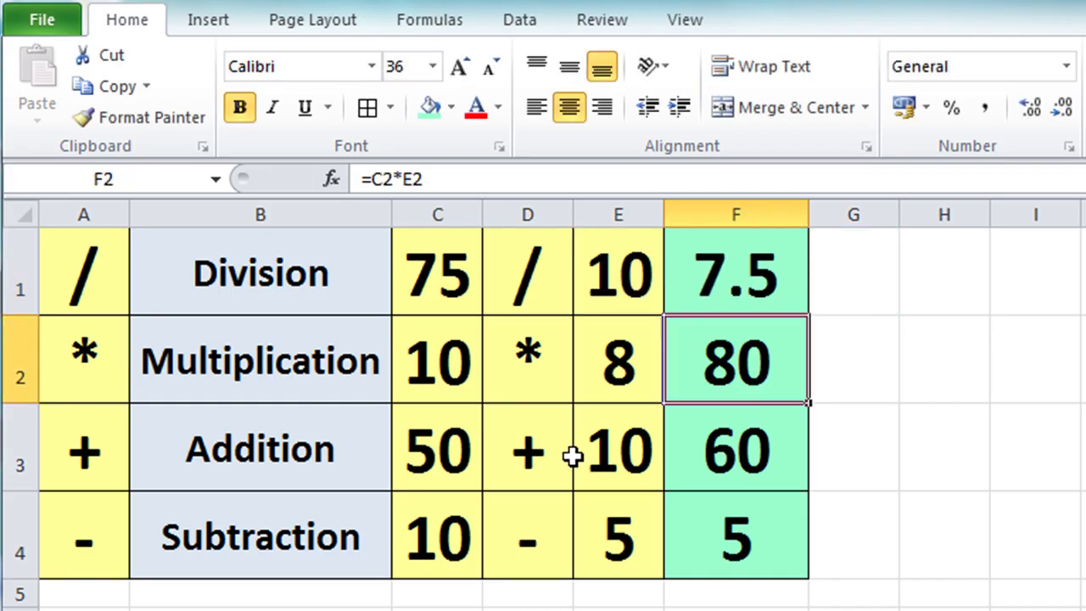
# Change the first Division number in C1 to 50 to test the fixed-number formula.
pyautogui.click(438, 263)
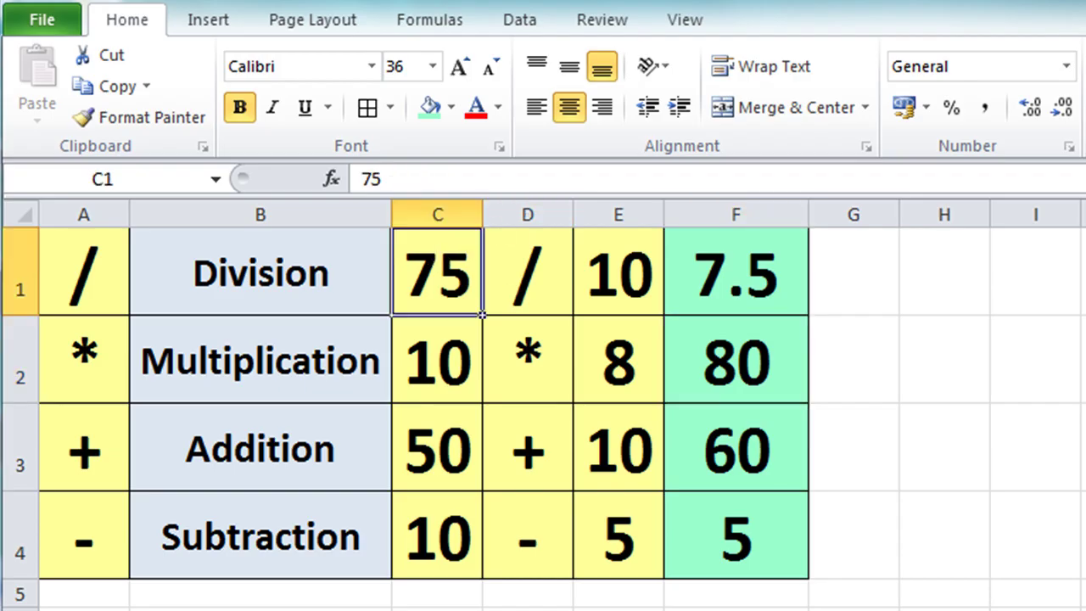
pyautogui.write('50')
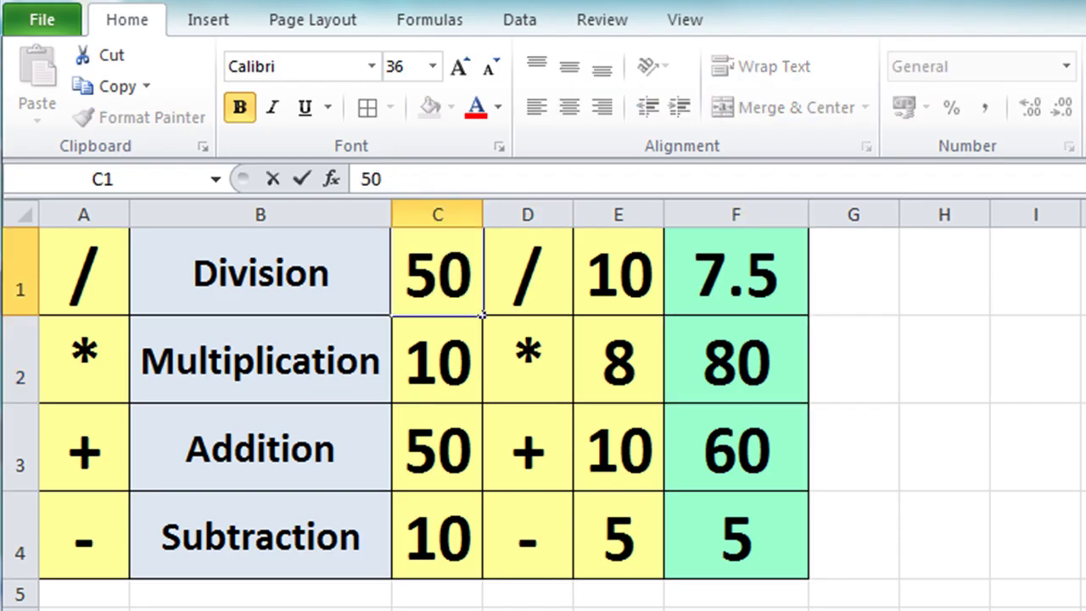
pyautogui.press('Return')
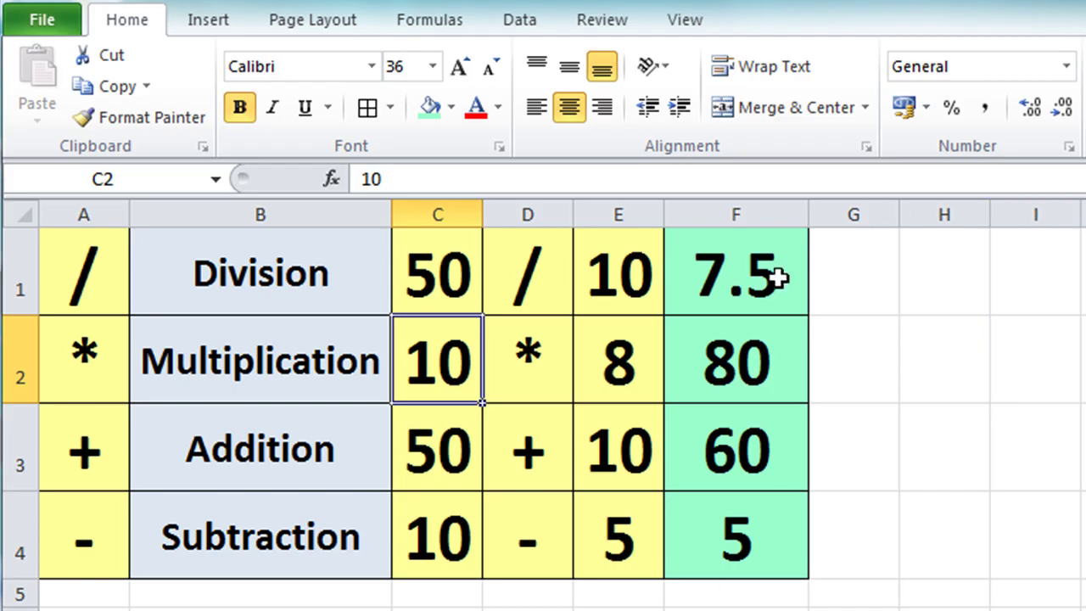
# Replace the fixed-number formula in F1 with the cell-reference formula =C1/E1.
pyautogui.click(717, 289)
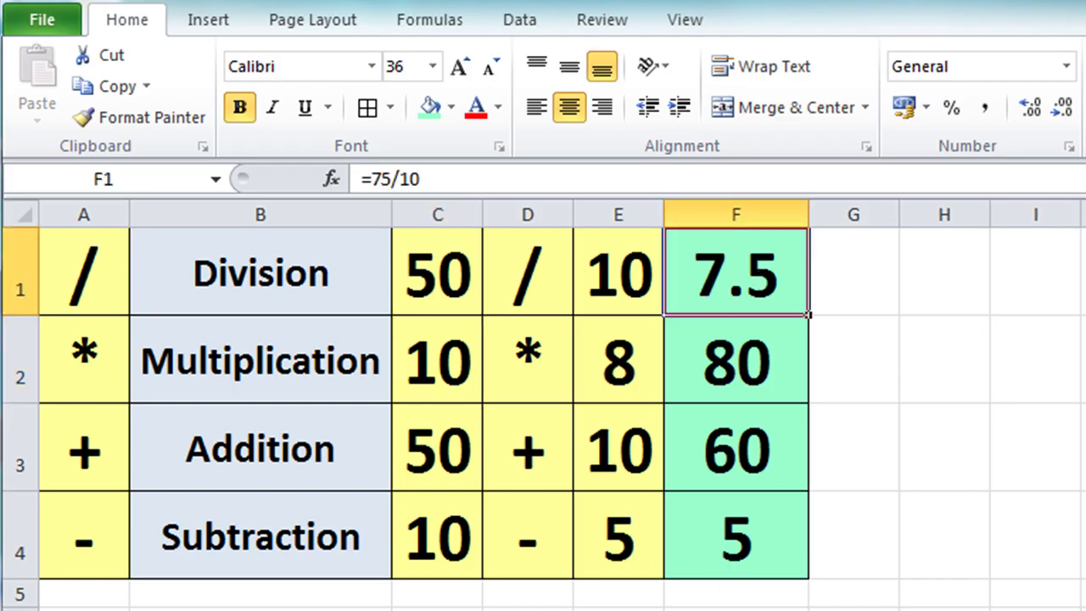
pyautogui.press('Delete')
pyautogui.write('=')
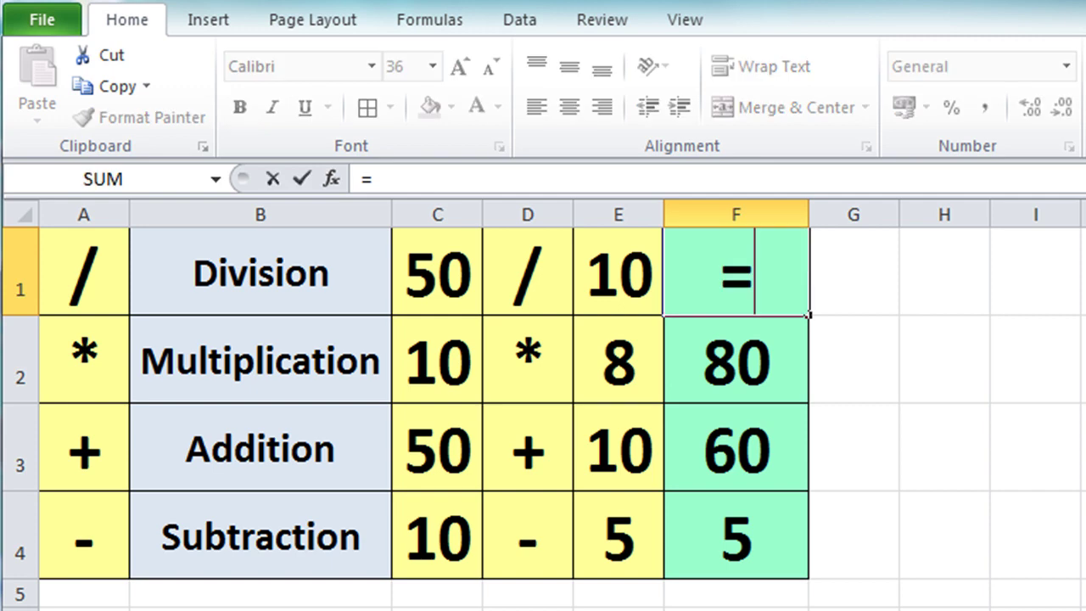
pyautogui.click(430, 246)
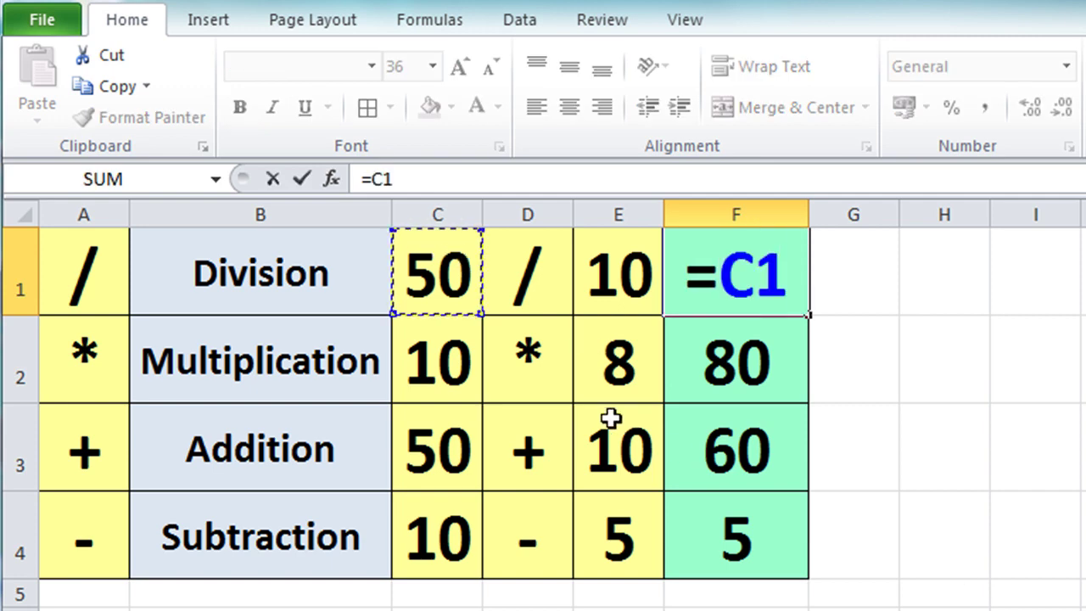
pyautogui.write('/')
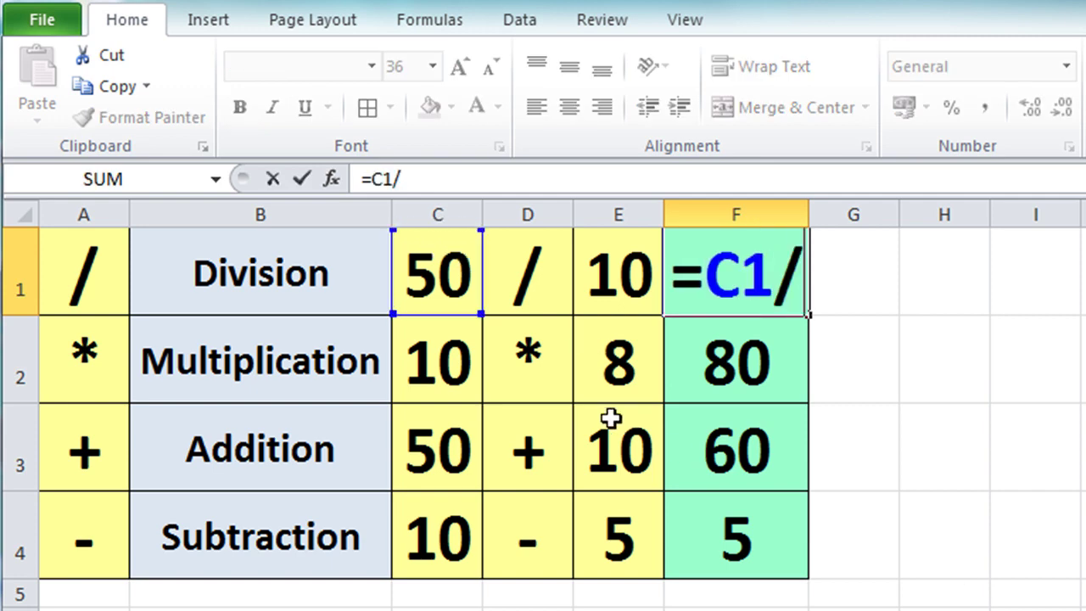
pyautogui.click(590, 254)
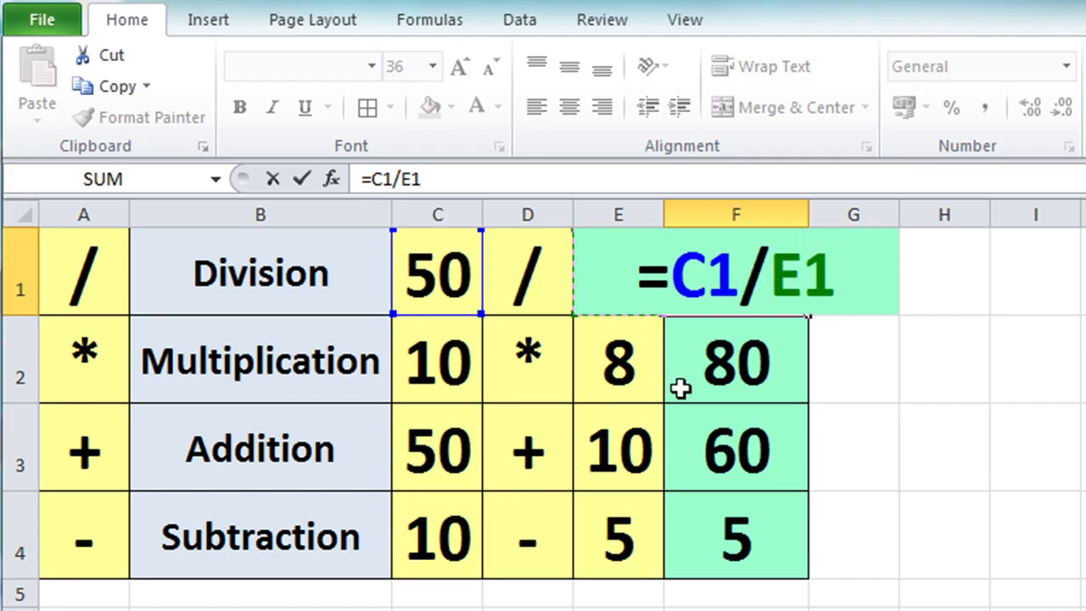
pyautogui.press('Return')
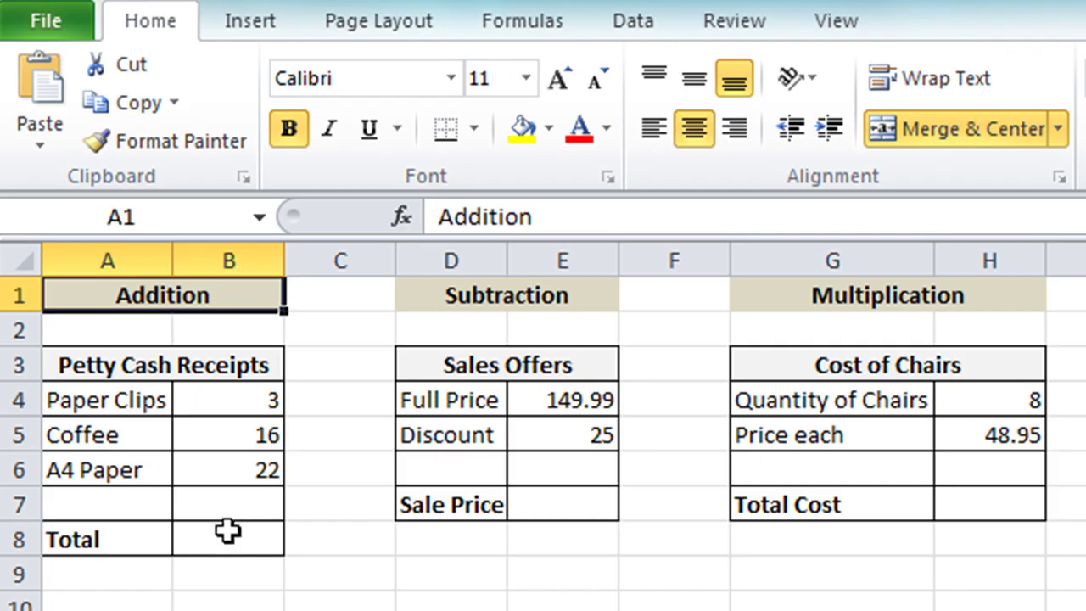
# Enter the formula =B4+B5+B6 in cell B8 to total the Petty Cash Receipts.
pyautogui.click(227, 531)
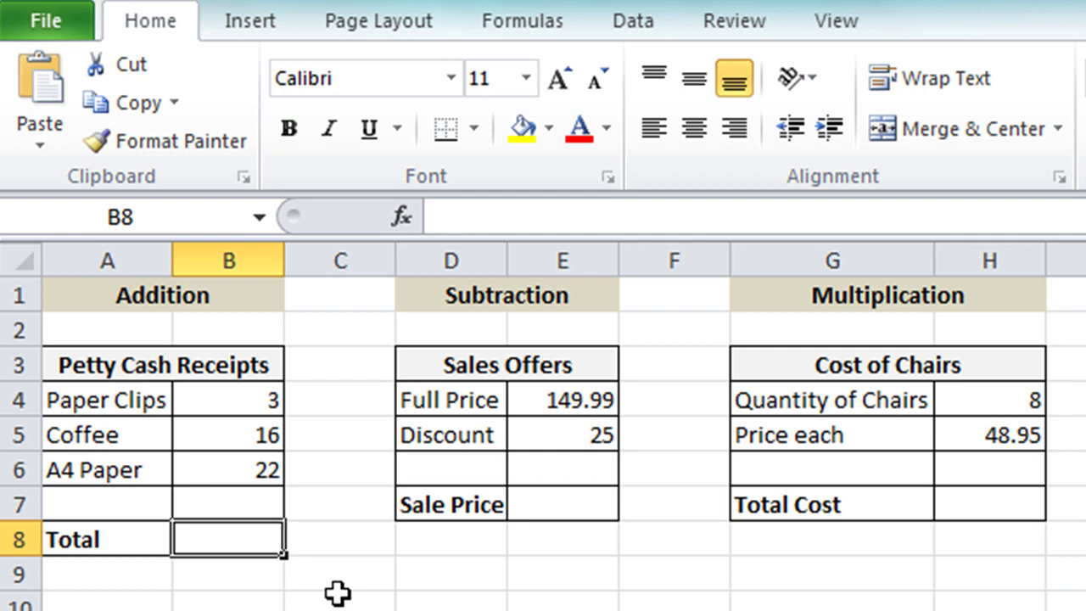
pyautogui.write('=')
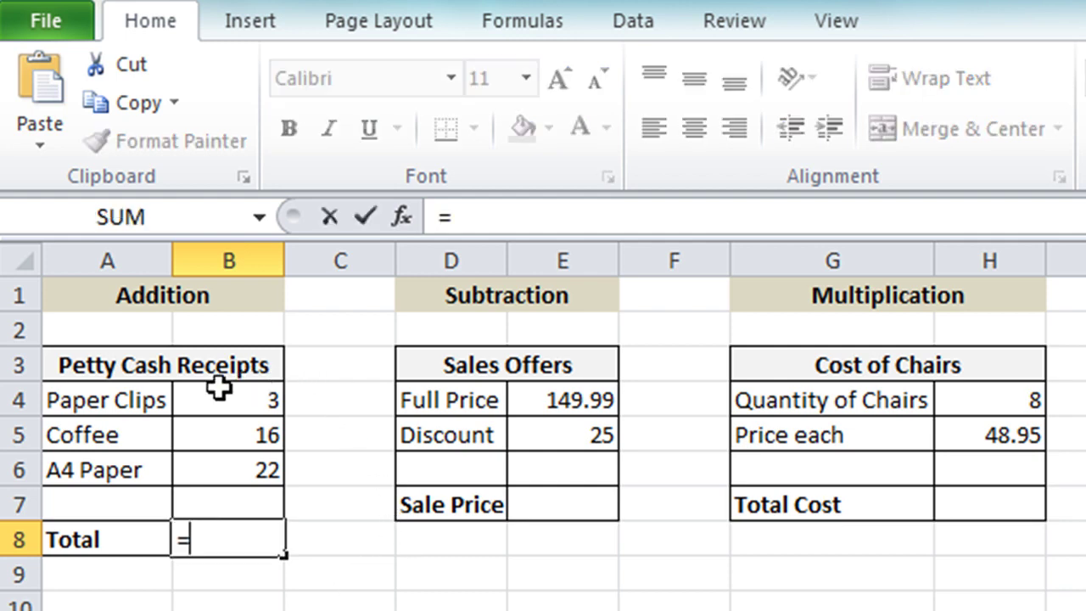
pyautogui.click(218, 391)
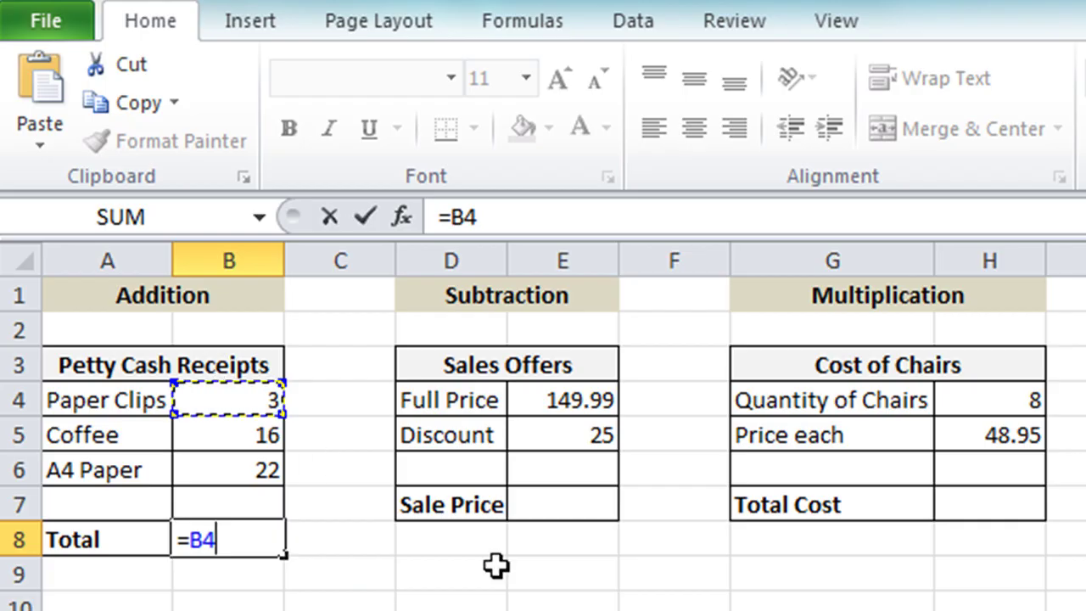
pyautogui.write('+')
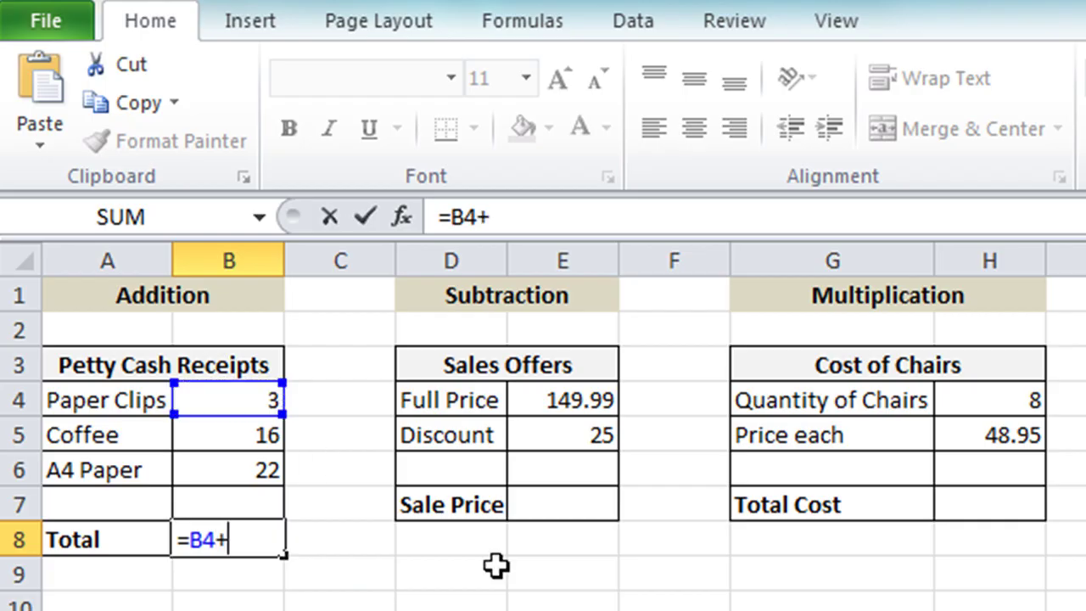
pyautogui.click(263, 436)
pyautogui.write('+')
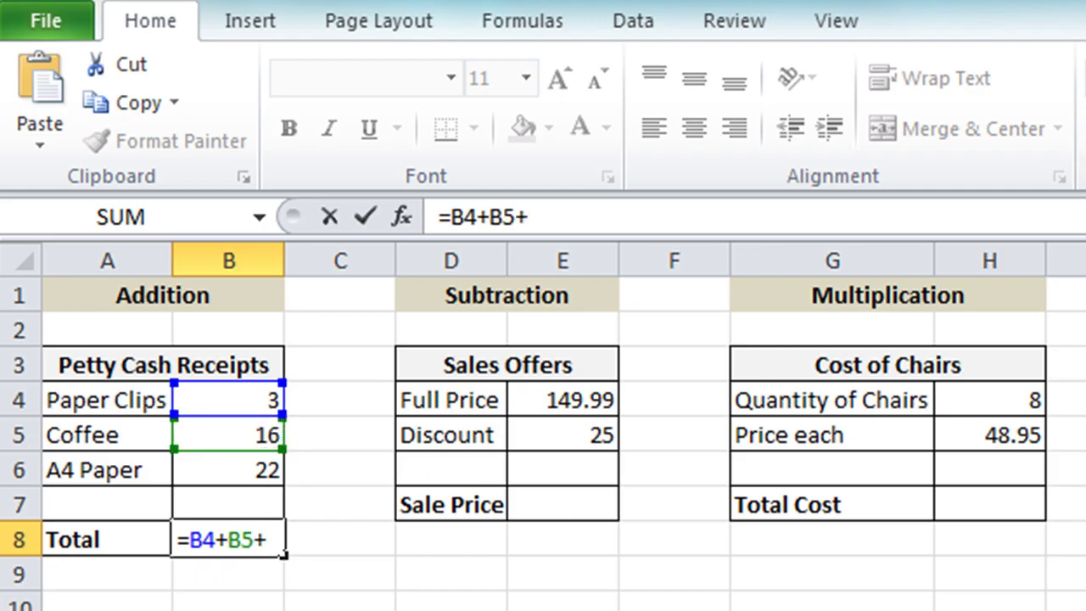
pyautogui.click(259, 470)
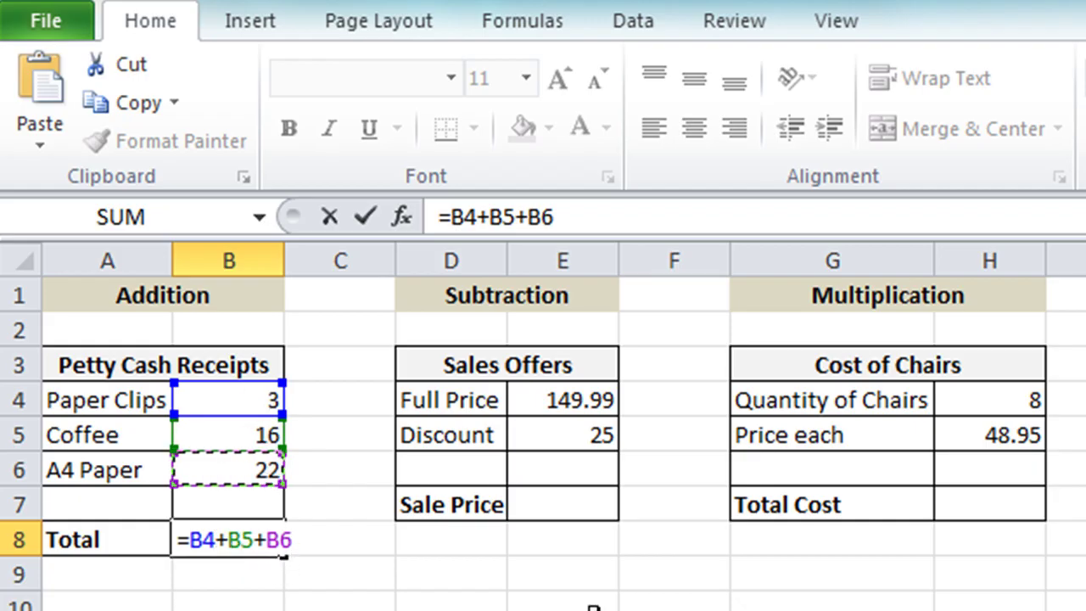
pyautogui.click(365, 217)
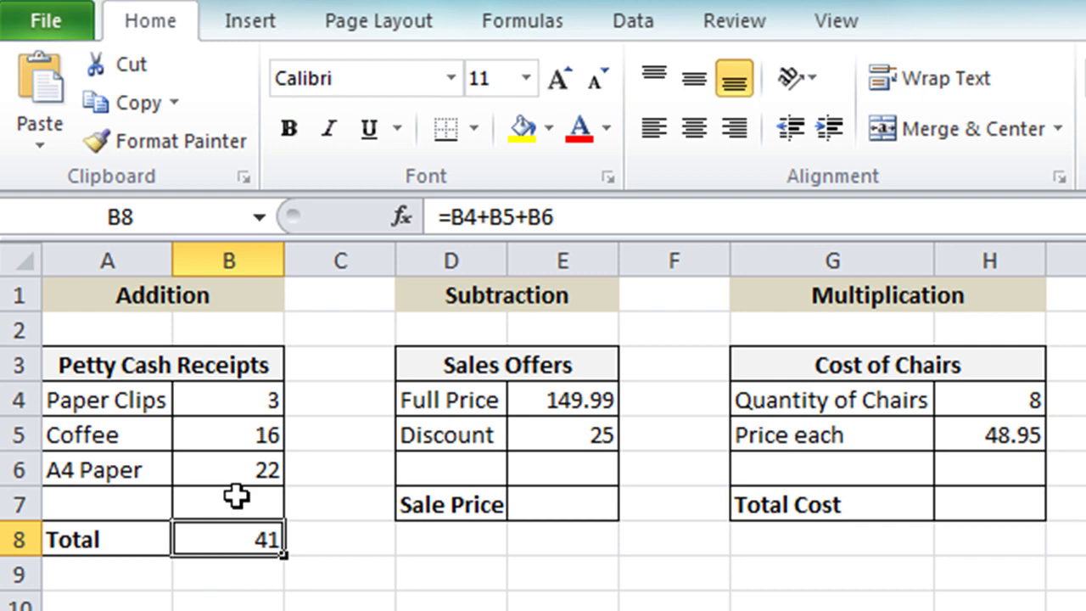
# Change the Paper Clips amount in cell B4 to 6.
pyautogui.click(233, 397)
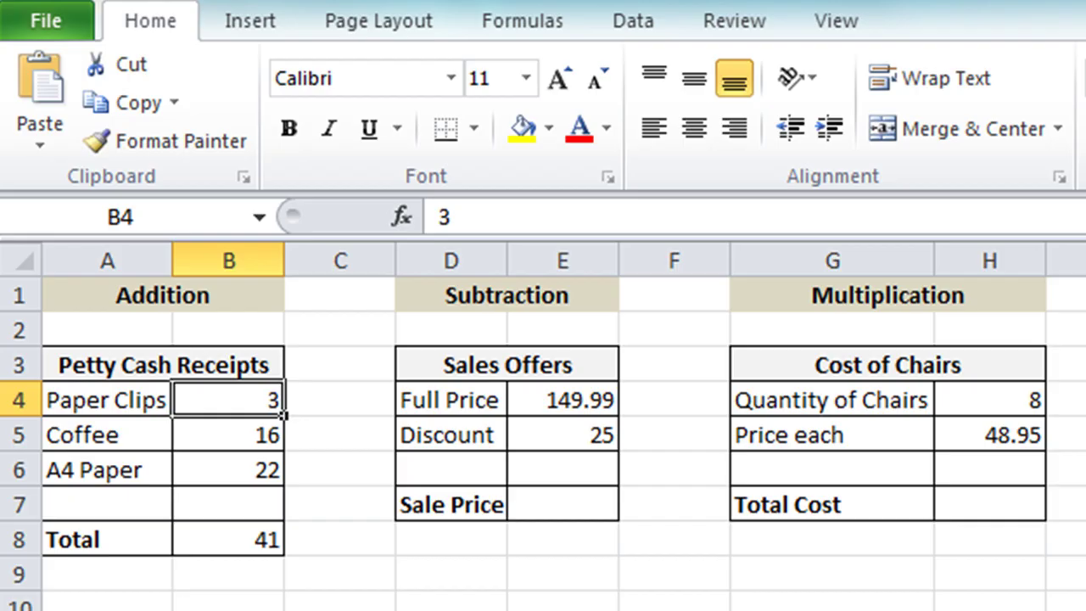
pyautogui.write('6')
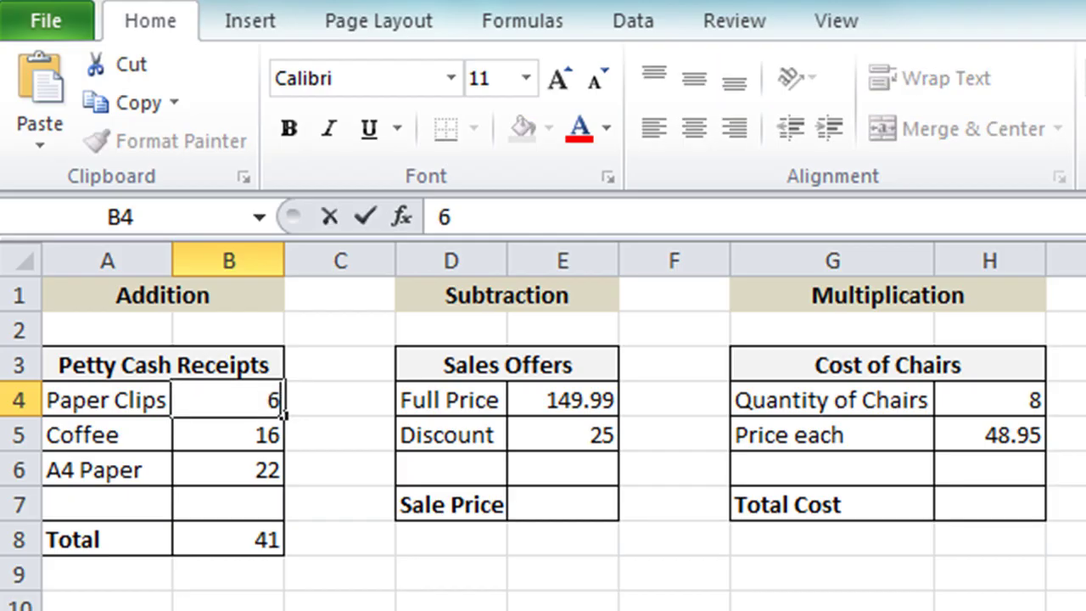
pyautogui.press('Return')
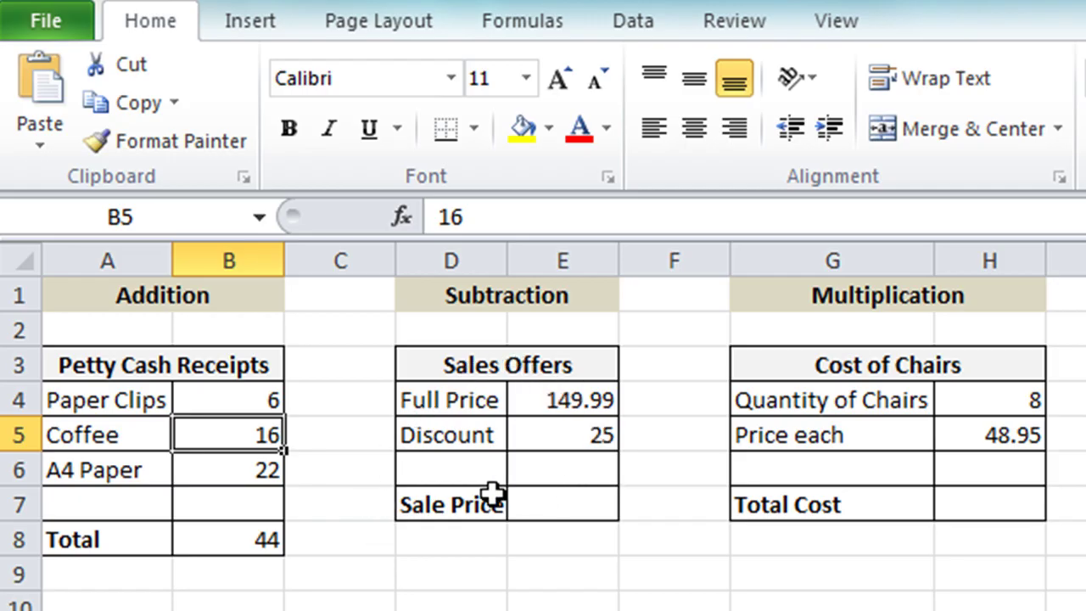
# Enter the formula =E4-E5 in cell E7 to subtract the Discount from the Full Price in Sales Offers.
pyautogui.click(530, 504)
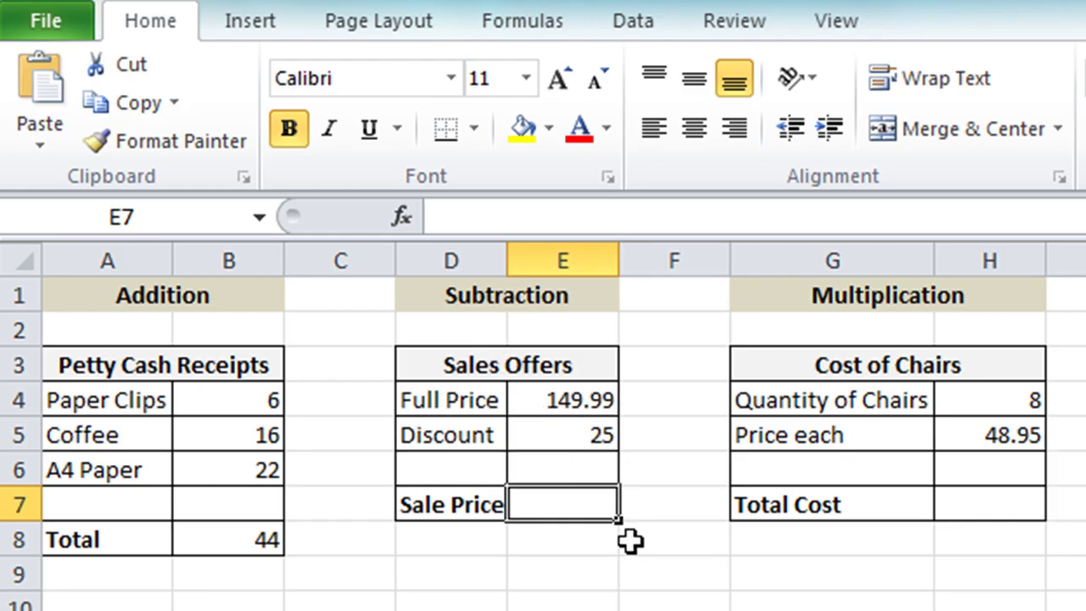
pyautogui.write('=')
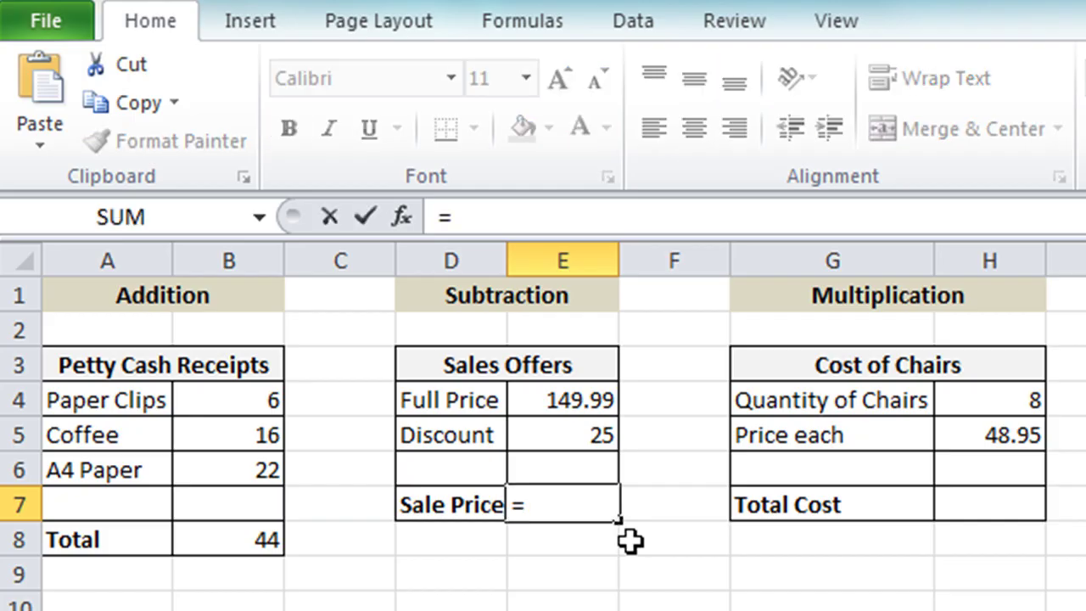
pyautogui.click(548, 392)
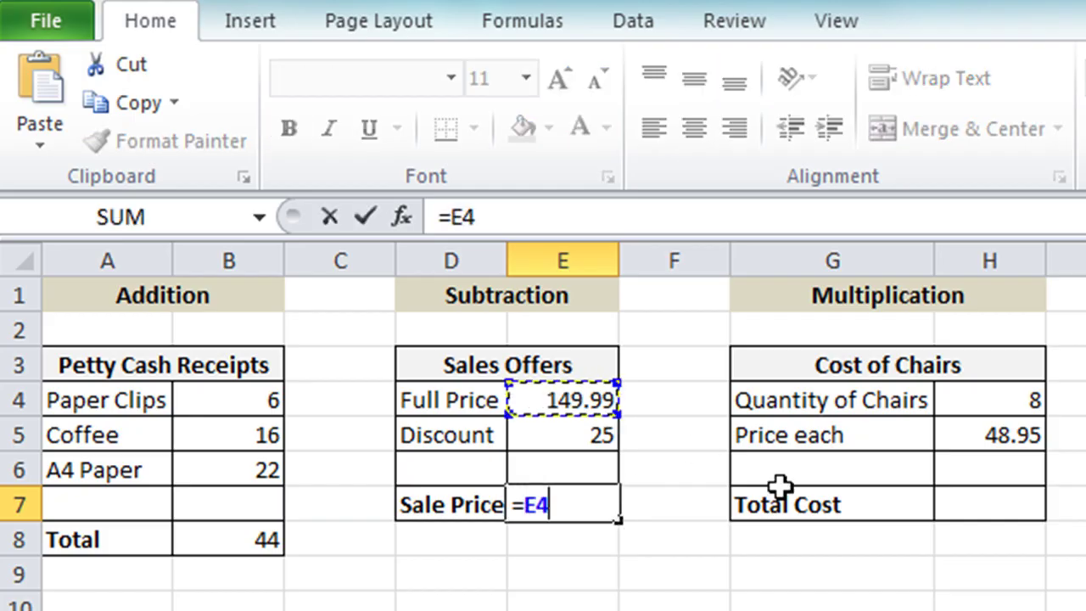
pyautogui.write('-')
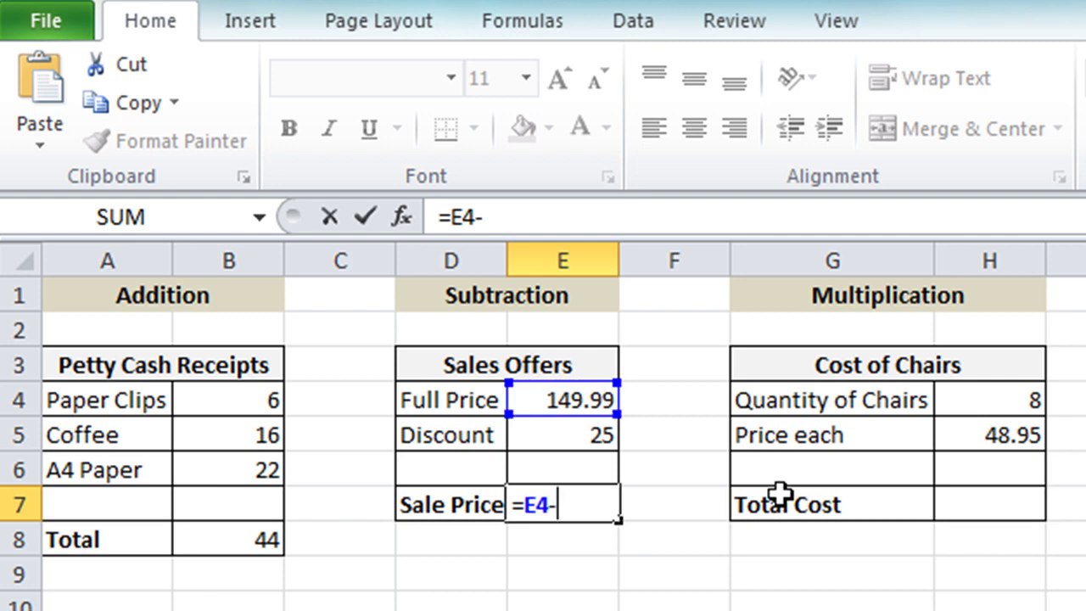
pyautogui.click(592, 437)
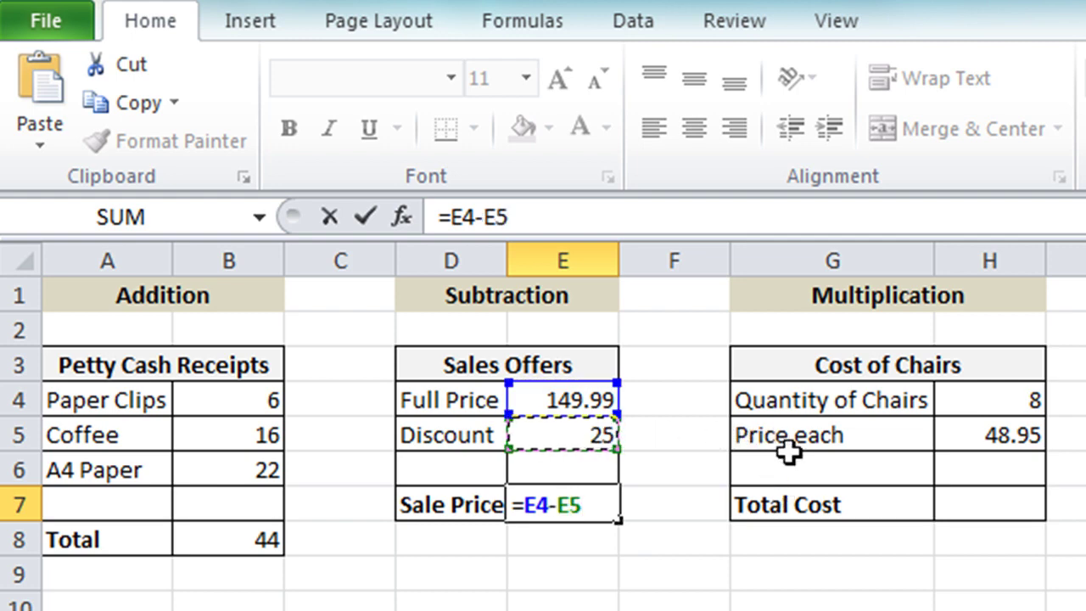
pyautogui.press('Return')
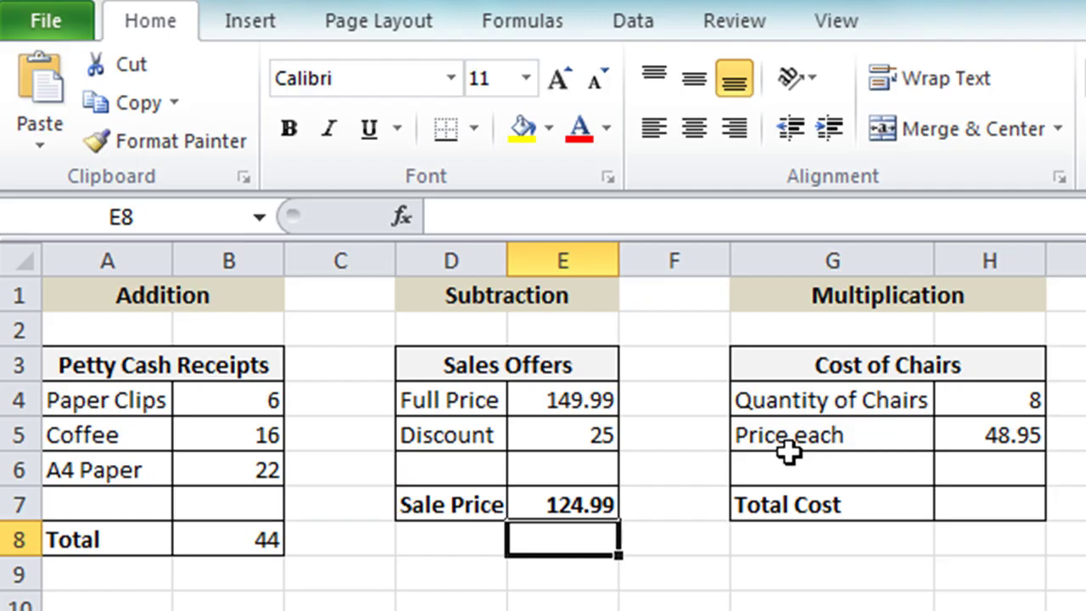
pyautogui.press('Up')
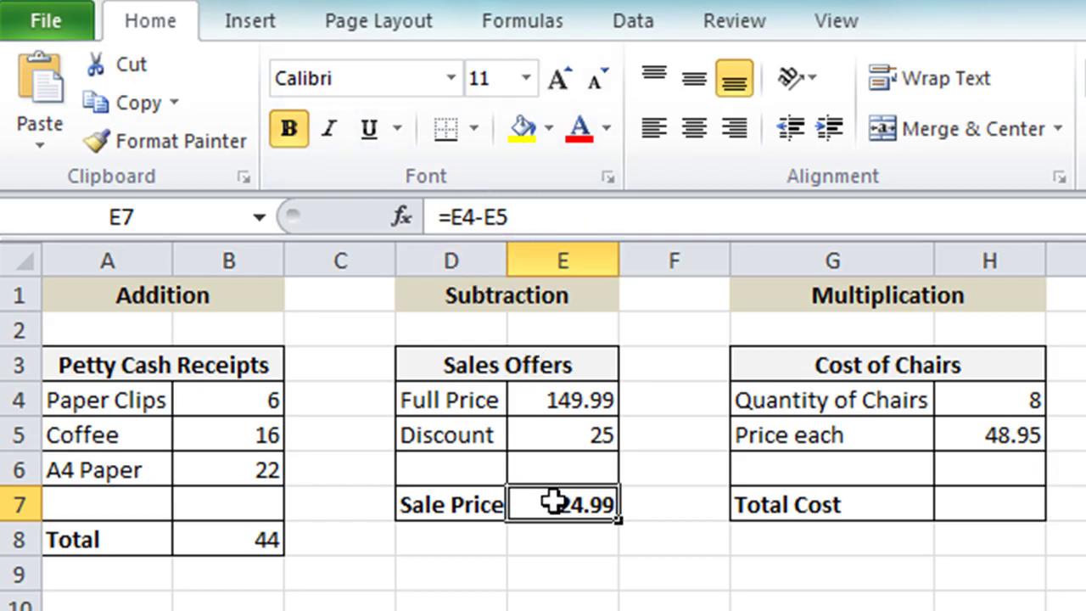
# Enter the formula =H4*H5 in cell H7 to calculate the Total Cost of the chairs.
pyautogui.click(974, 508)
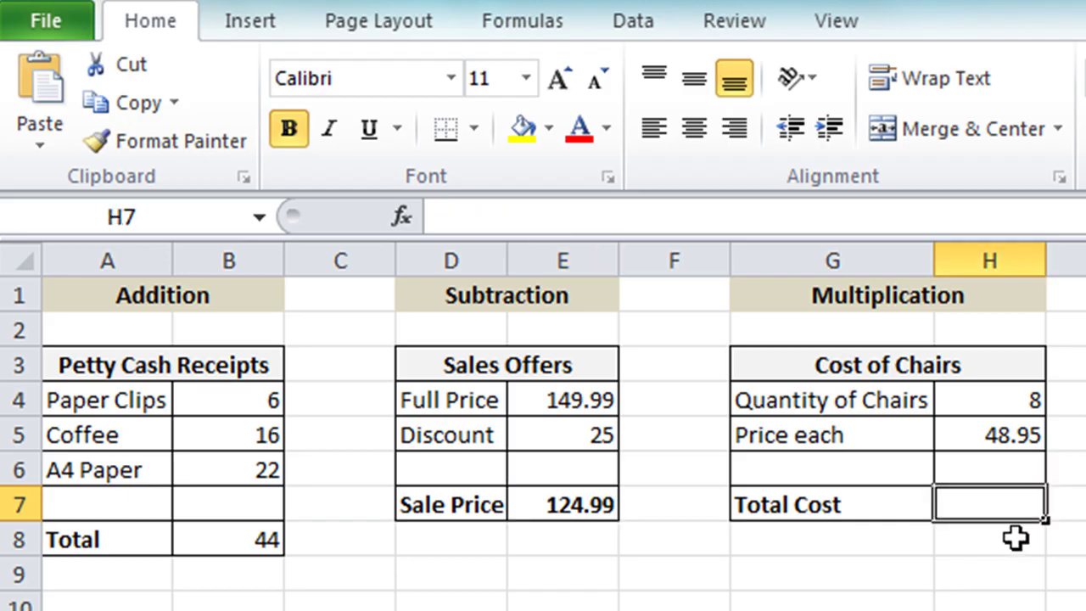
pyautogui.write('=')
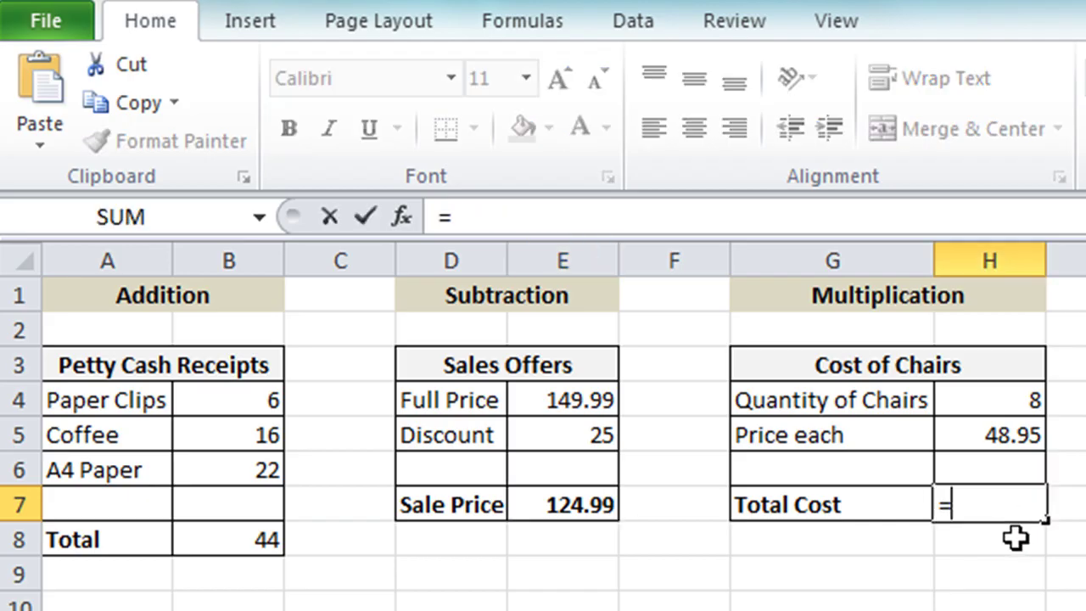
pyautogui.click(998, 400)
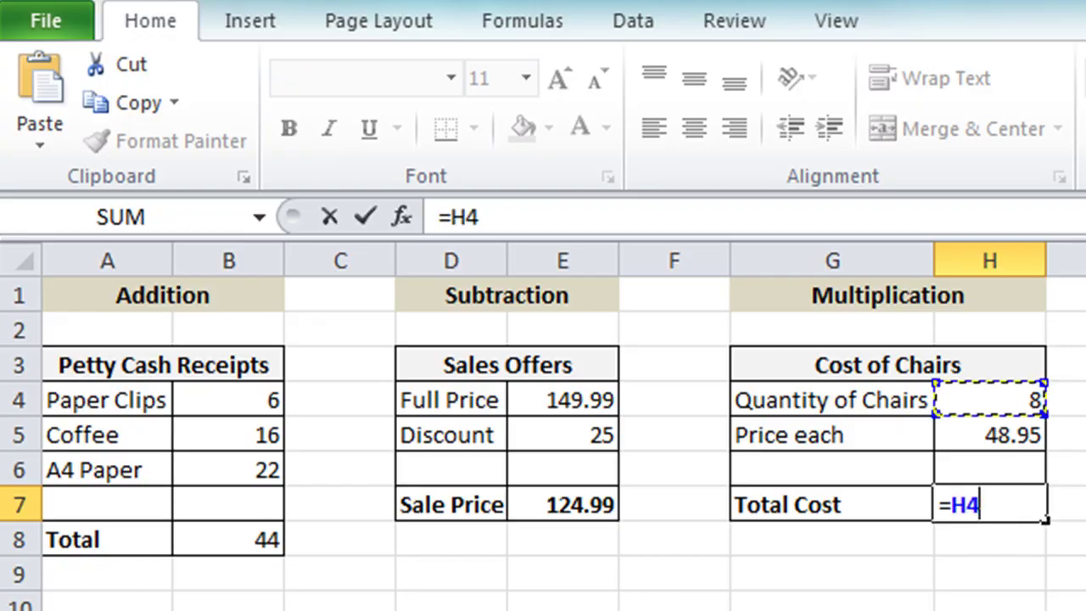
pyautogui.write('*')
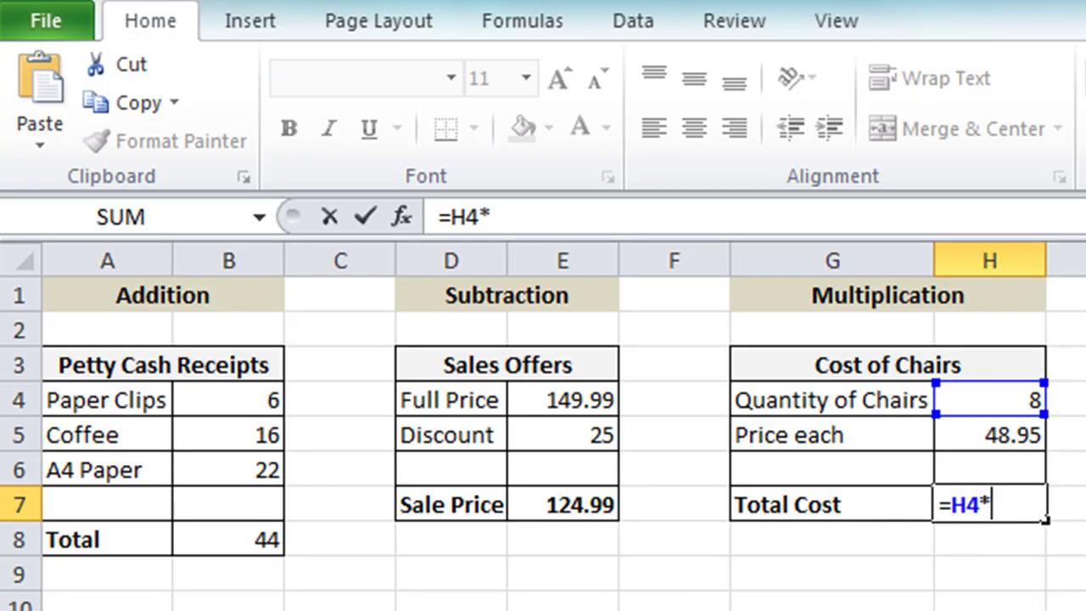
pyautogui.click(1011, 450)
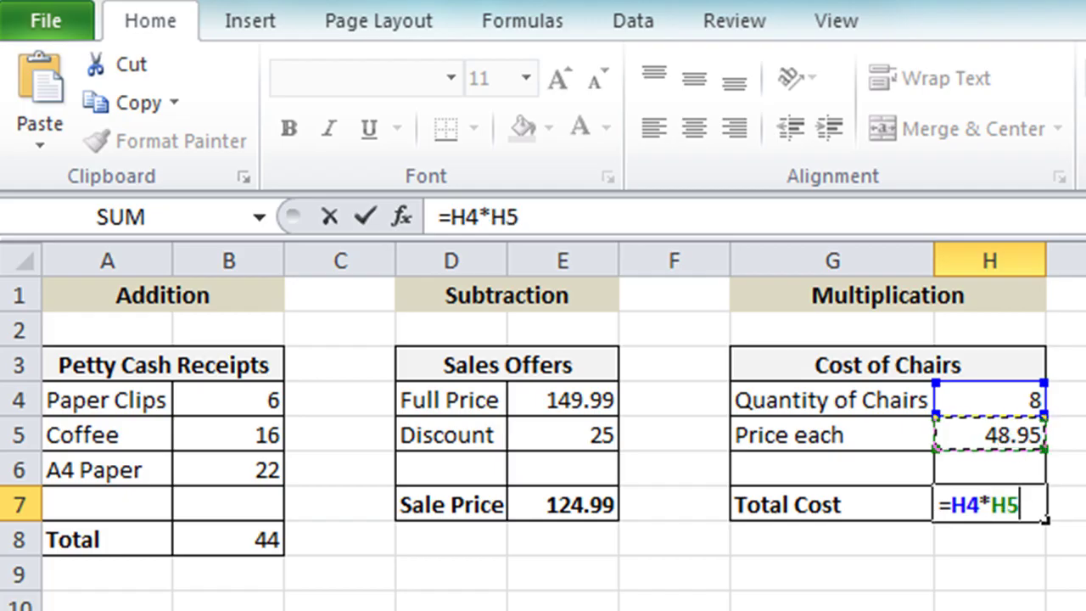
pyautogui.press('Return')
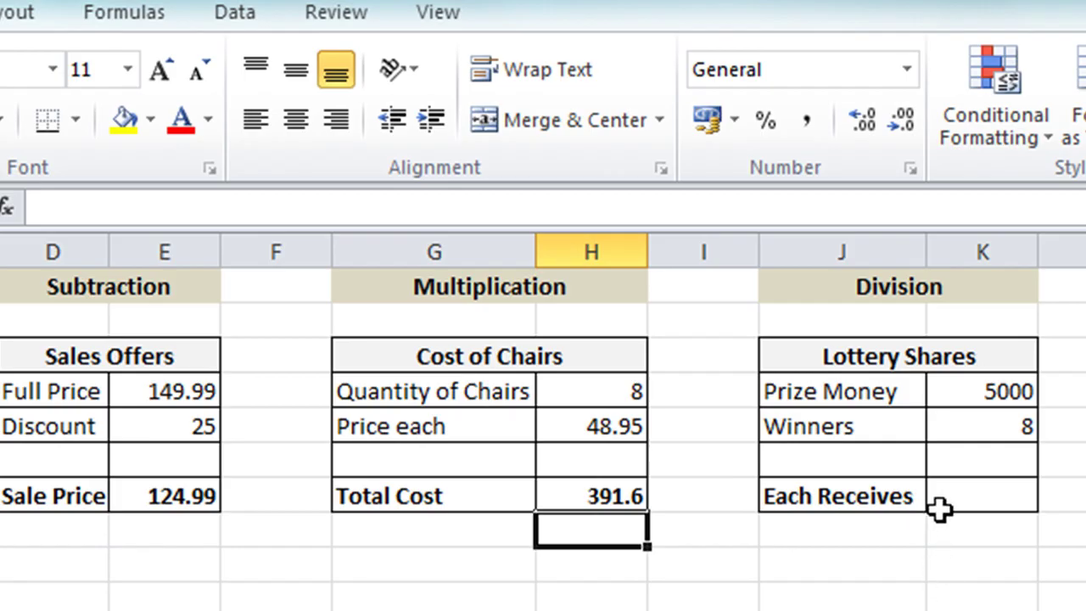
# Enter the formula =K4/K5 in cell K7 to divide the Prize Money by the number of Winners in Lottery Shares.
pyautogui.click(943, 507)
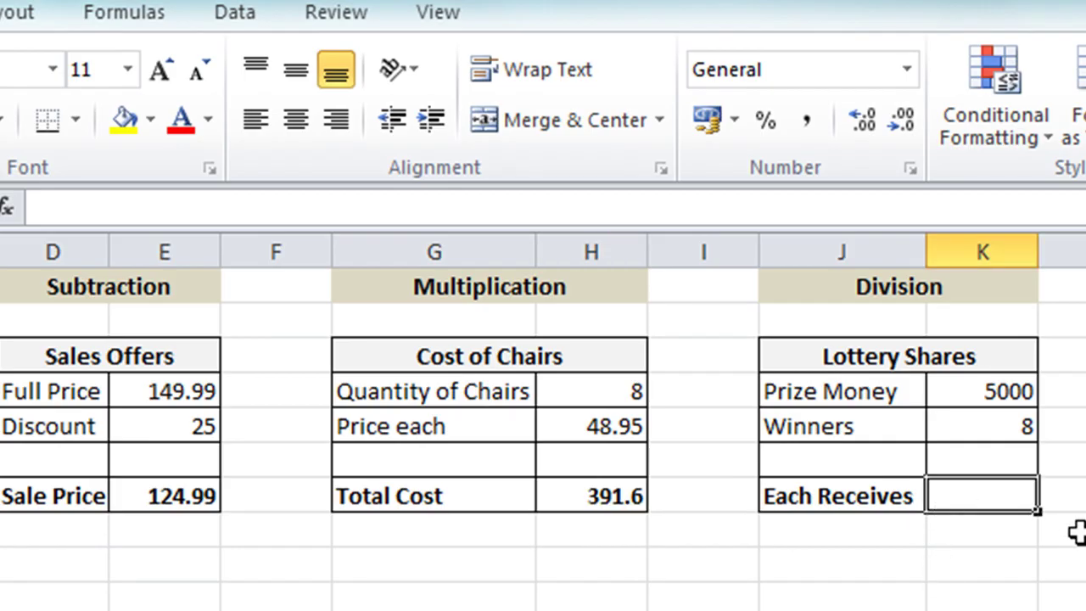
pyautogui.write('=')
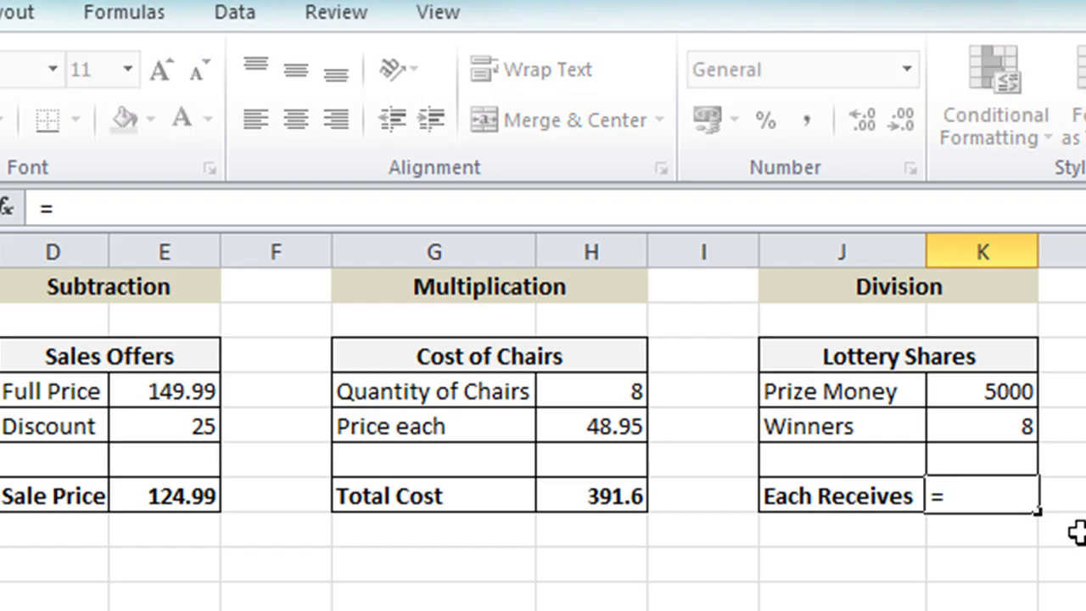
pyautogui.click(970, 383)
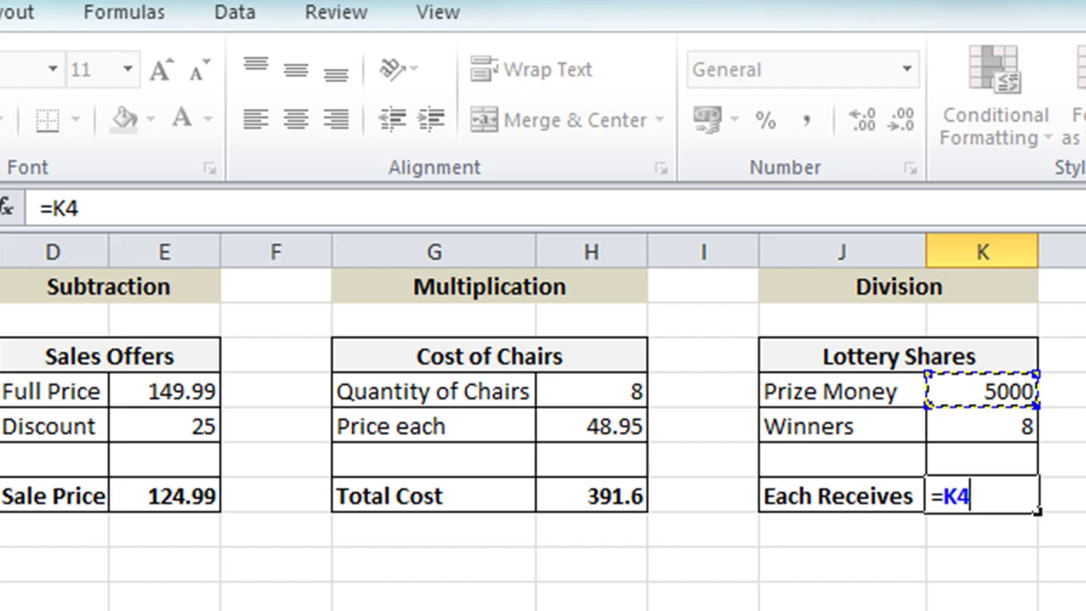
pyautogui.write('/')
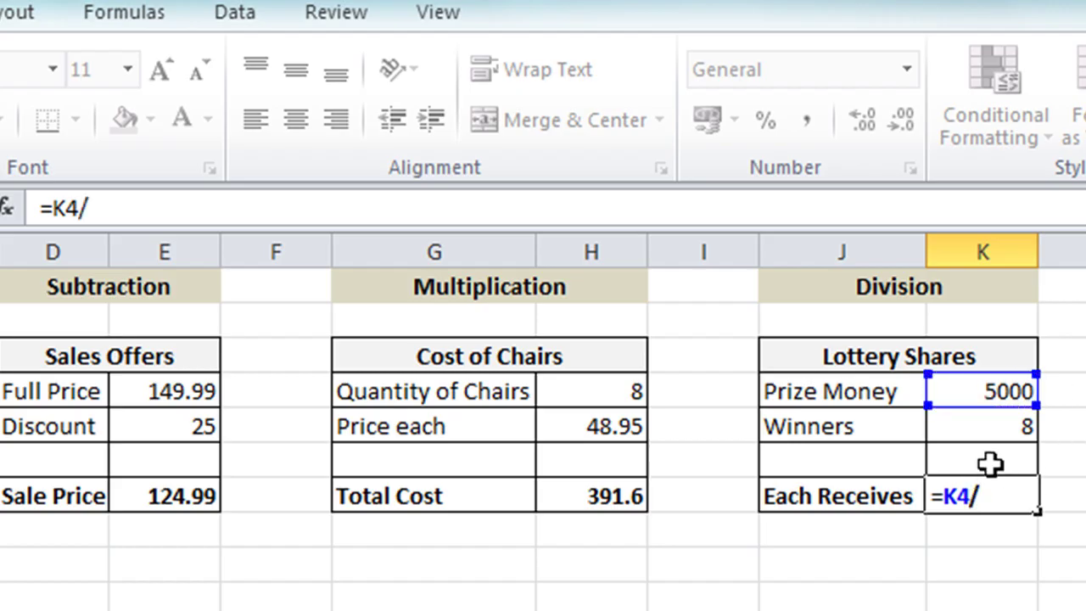
pyautogui.click(977, 434)
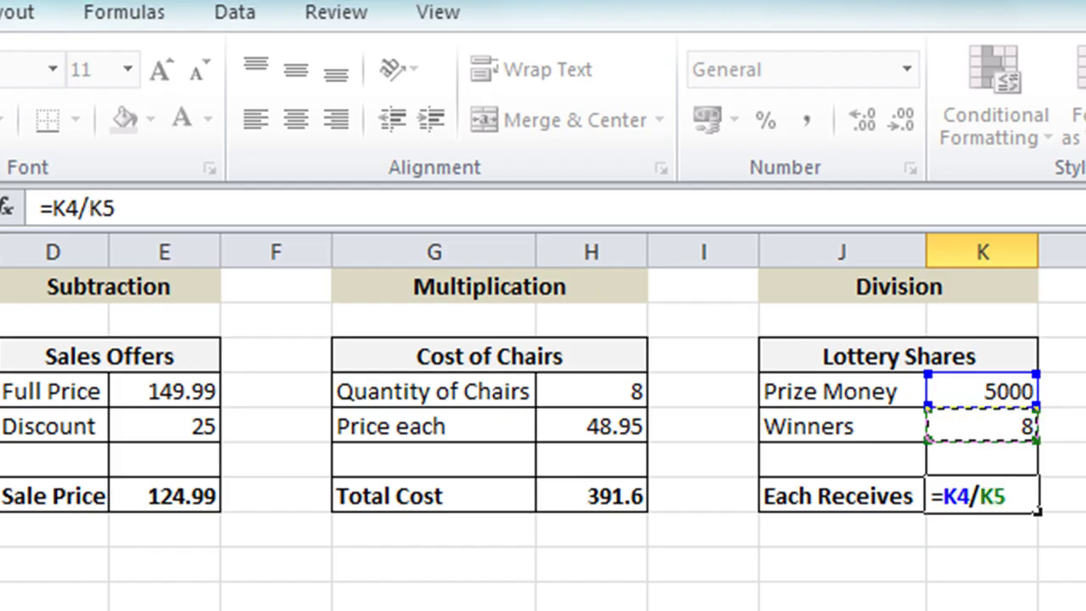
pyautogui.press('Return')
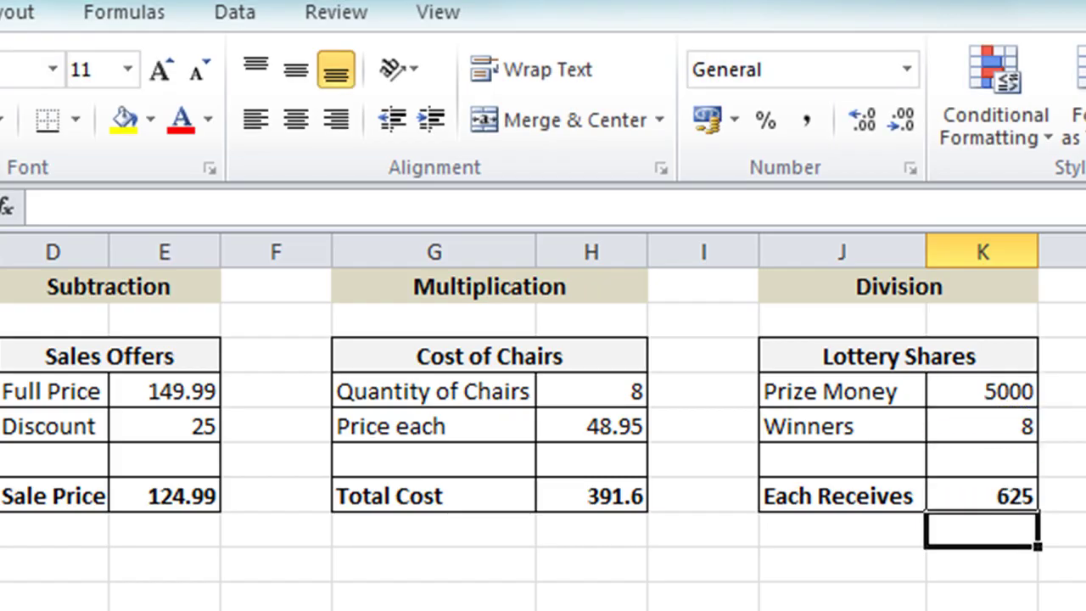
# Check the Each Receives formula in K7 and open the Fred's Video Classics worksheet.
pyautogui.click(956, 484)
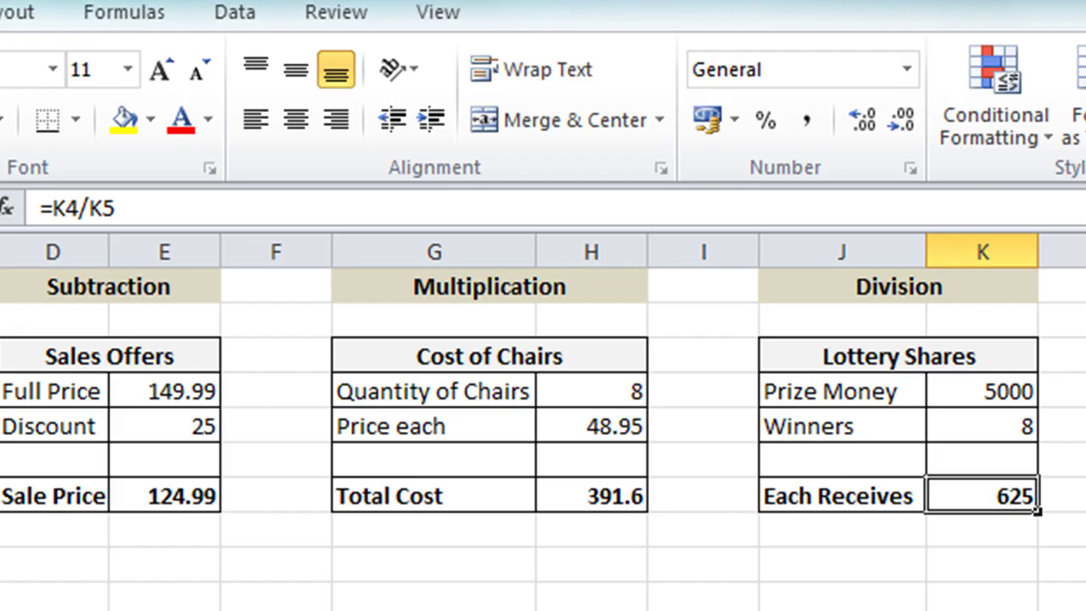
pyautogui.click(0, 530)
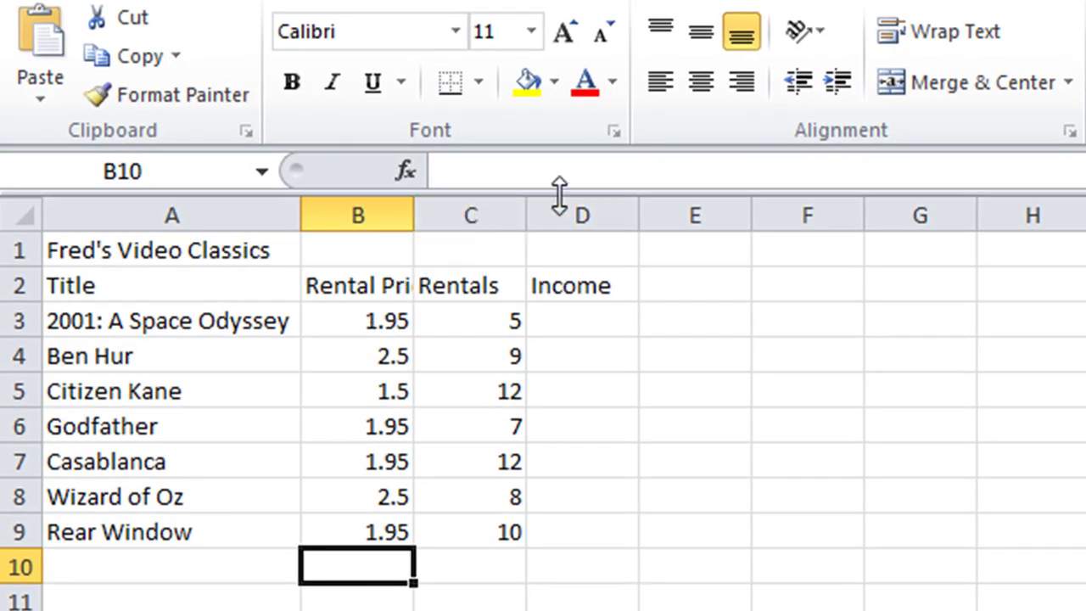
# Enter the formula =B3*C3 in cell D3 to calculate the Income for 2001: A Space Odyssey.
pyautogui.click(600, 330)
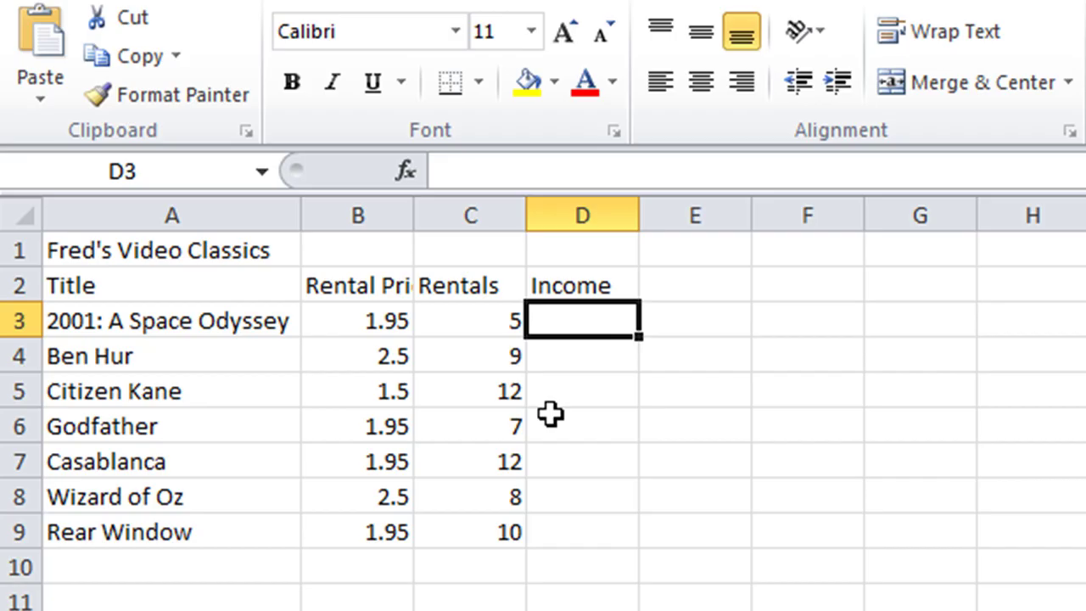
pyautogui.write('=')
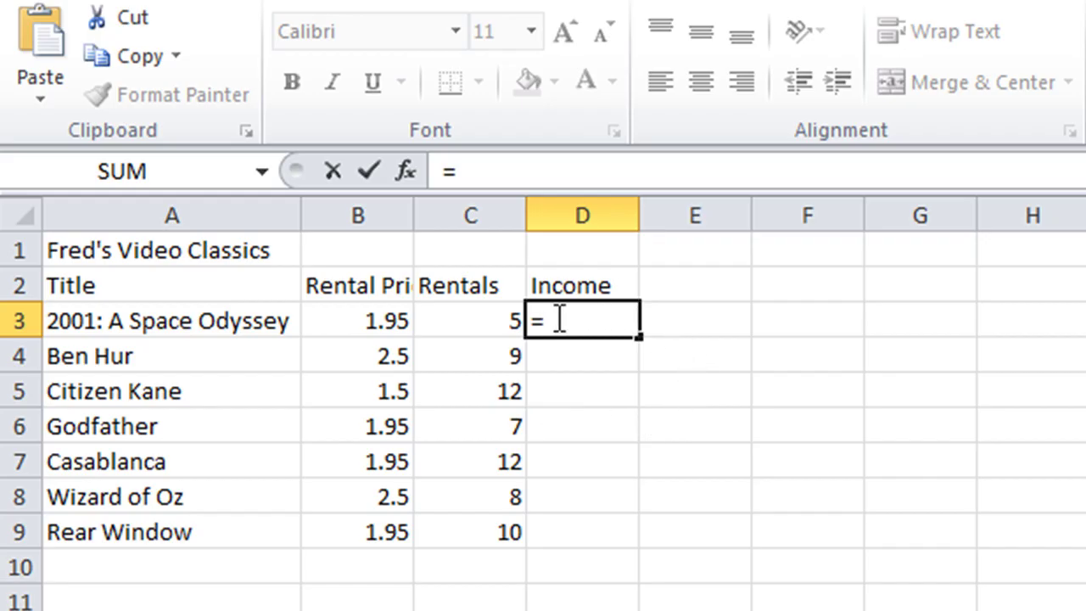
pyautogui.click(373, 324)
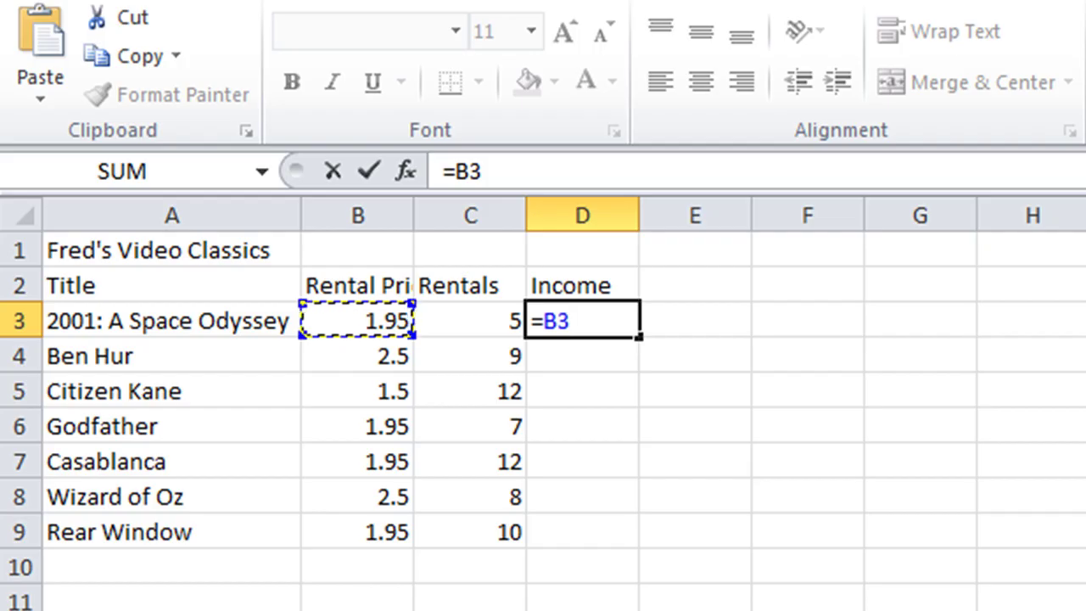
pyautogui.write('*')
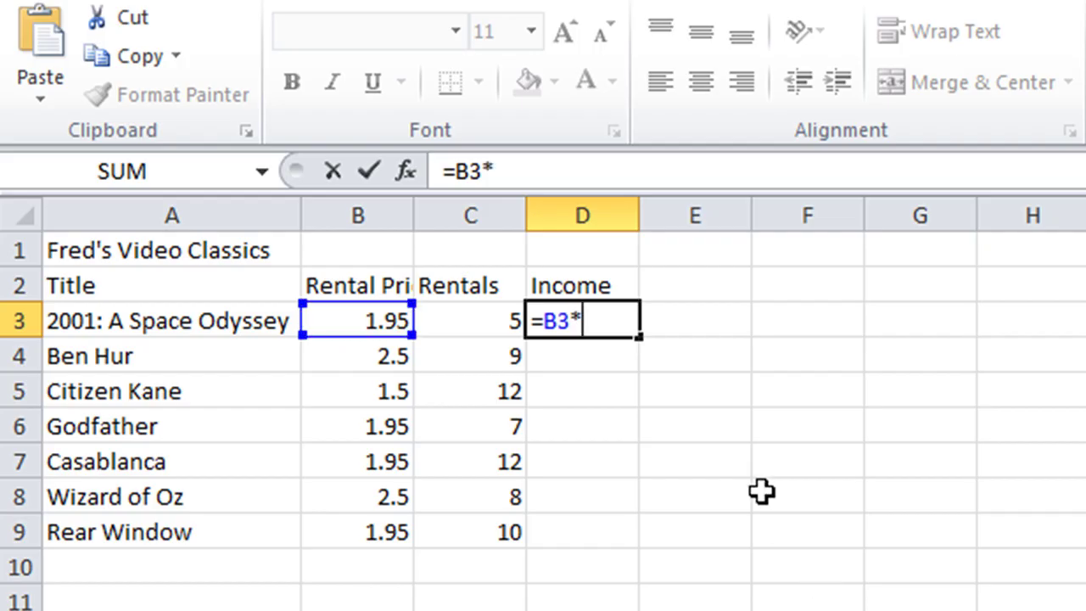
pyautogui.click(491, 319)
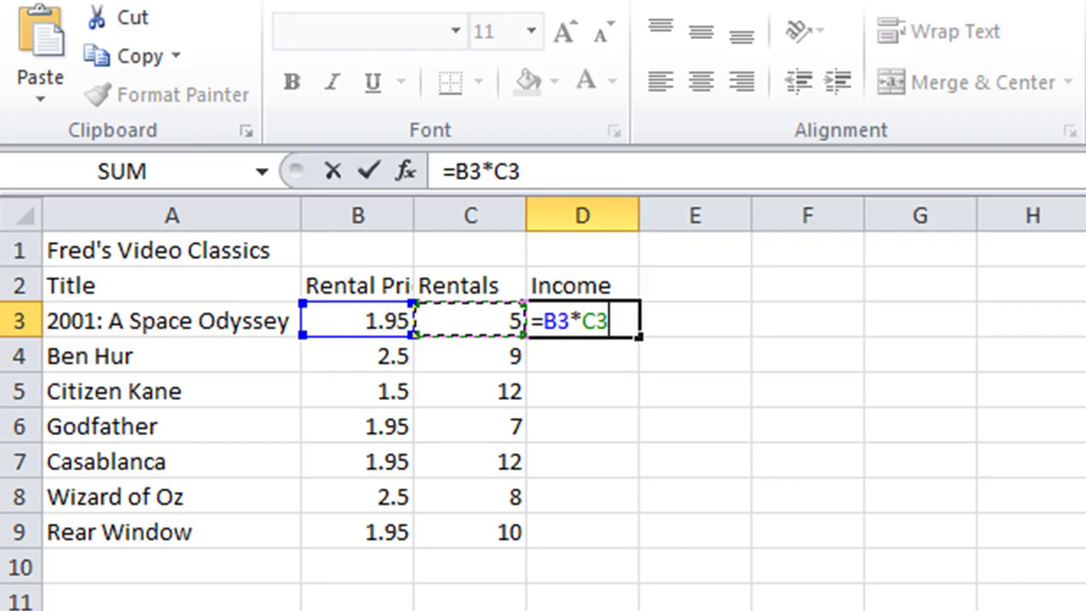
pyautogui.press('Return')
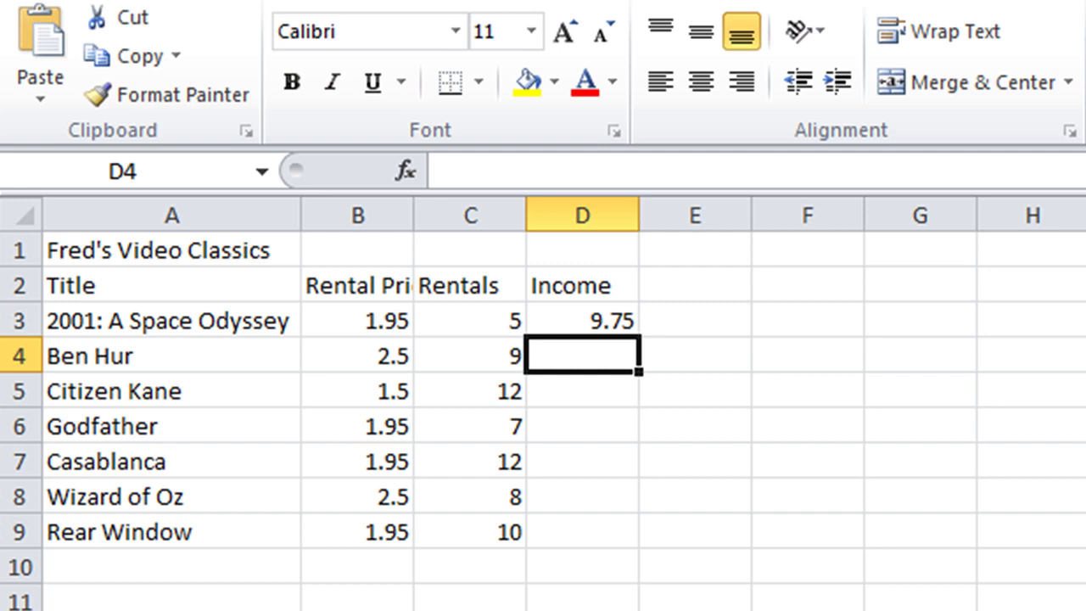
# Enter the formula =B4*C4 in cell D4 to calculate the Income for Ben Hur, keeping D4 selected.
pyautogui.write('=')
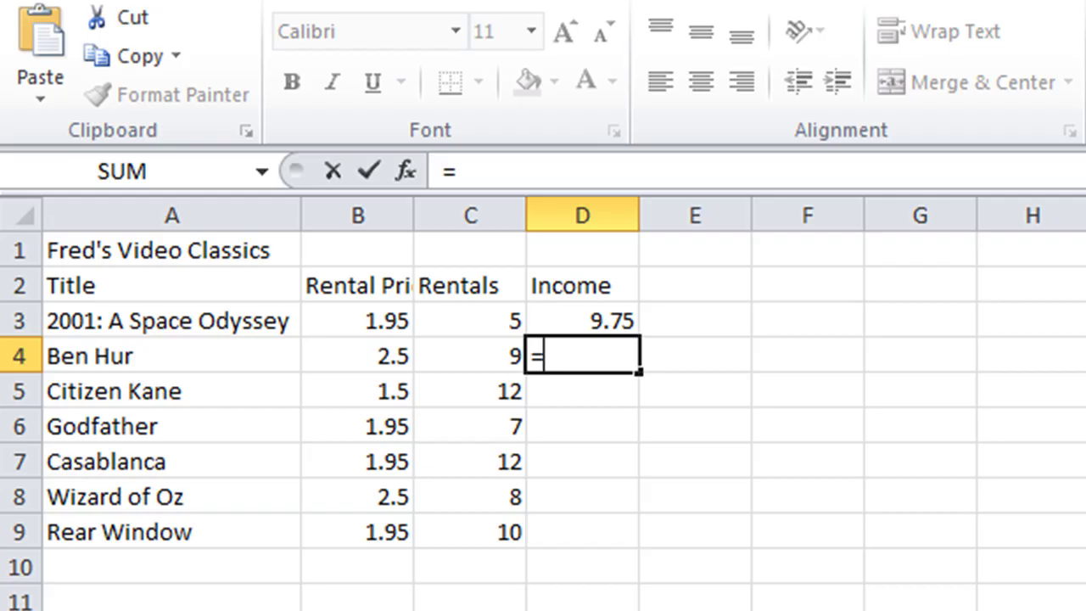
pyautogui.click(357, 360)
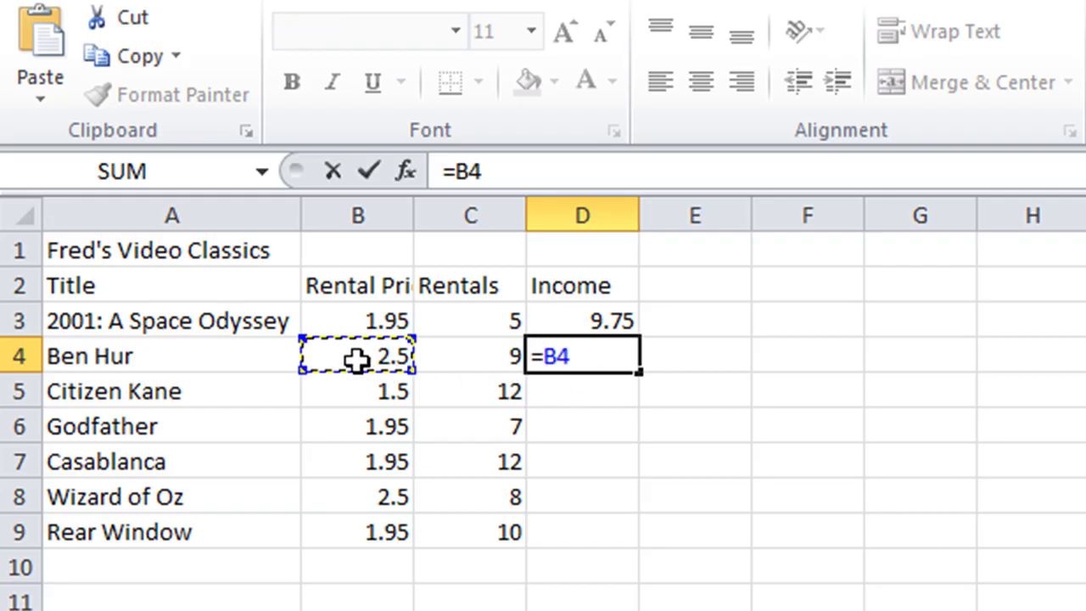
pyautogui.write('*')
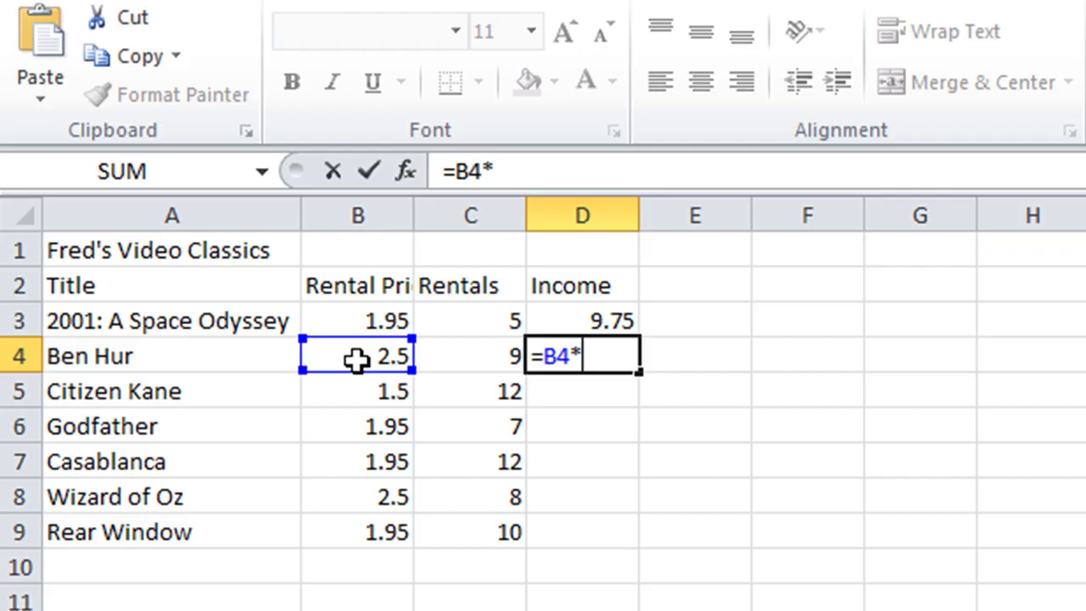
pyautogui.click(484, 348)
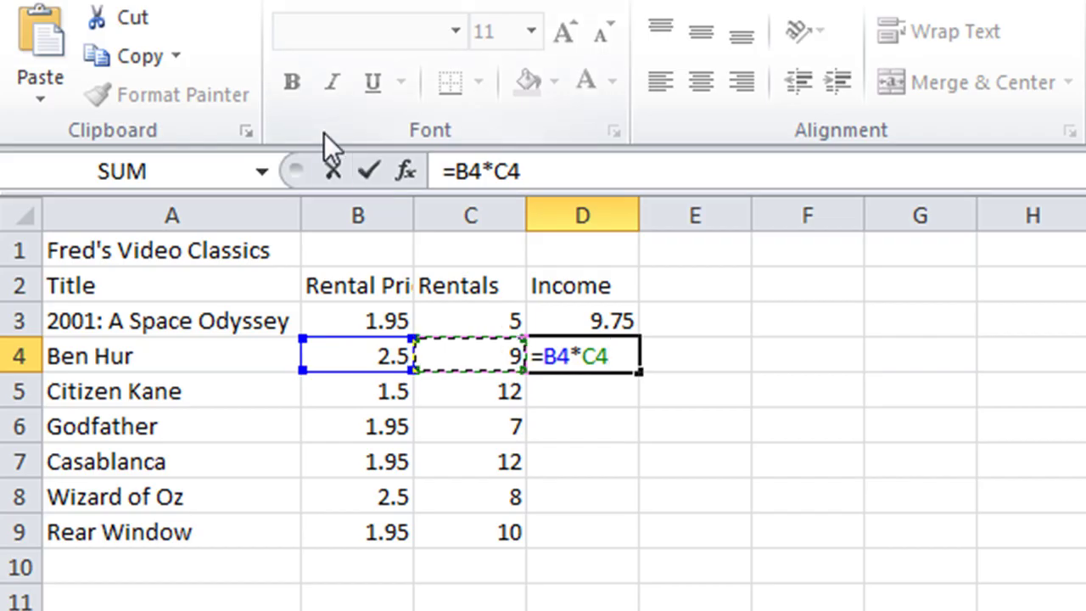
pyautogui.click(371, 170)
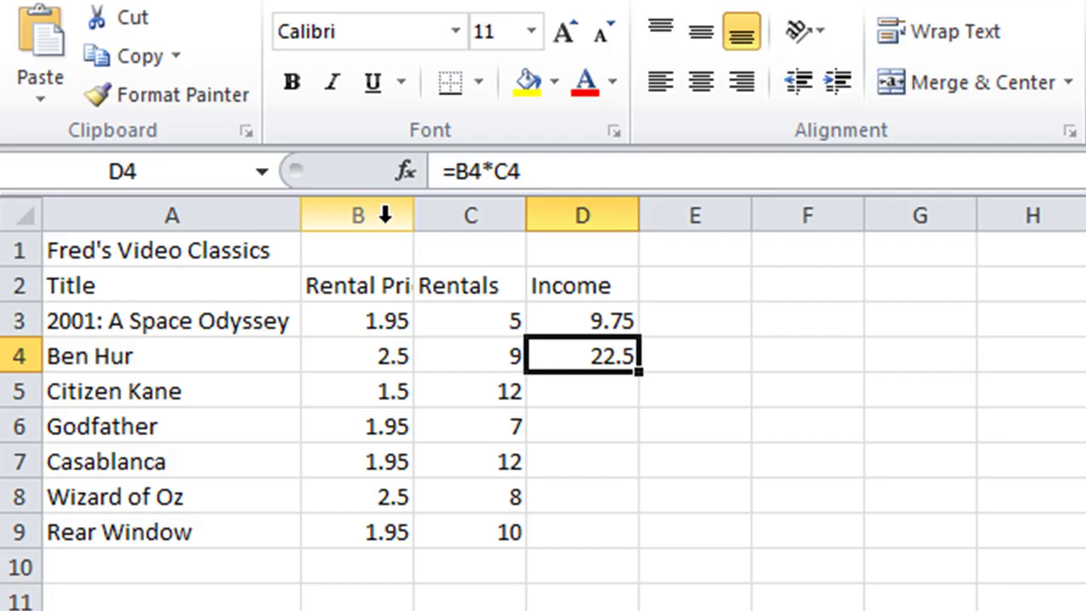
# Change the number of Rentals for Ben Hur in cell C4 to 10.
pyautogui.press('Left')
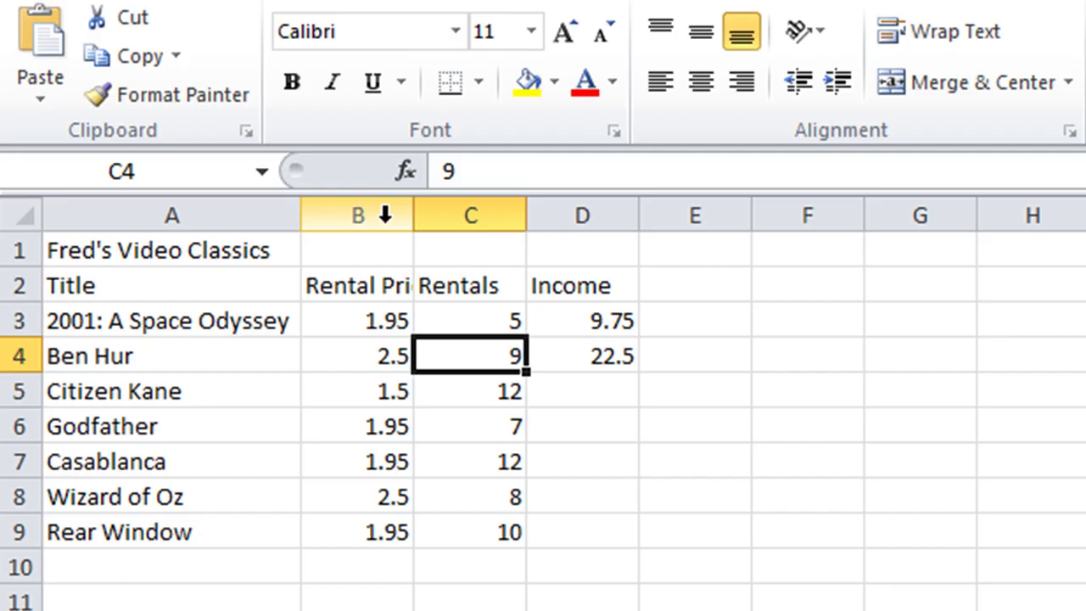
pyautogui.write('10')
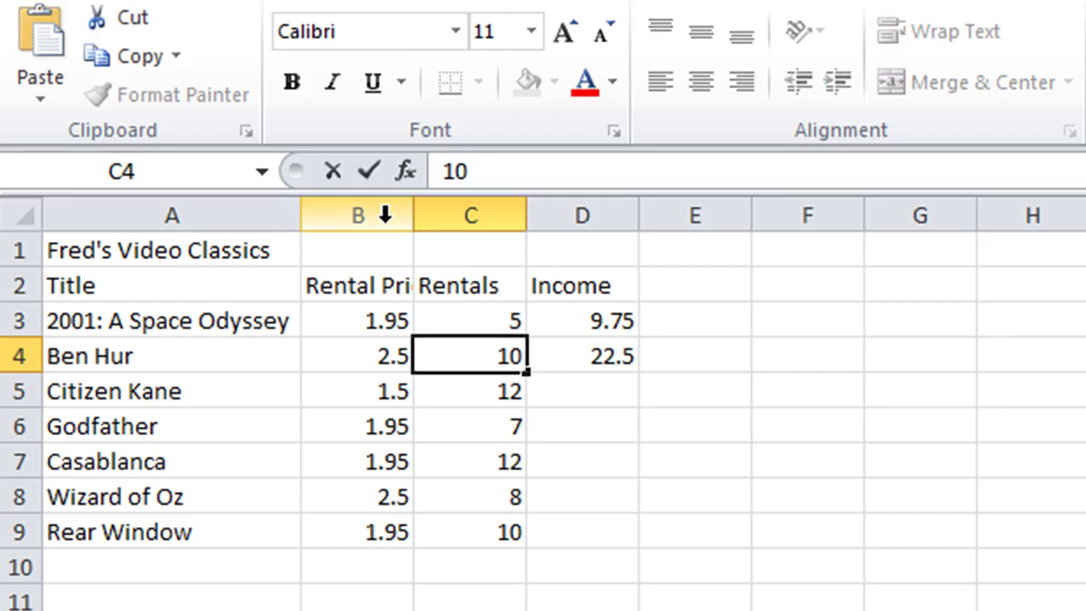
pyautogui.press('Return')
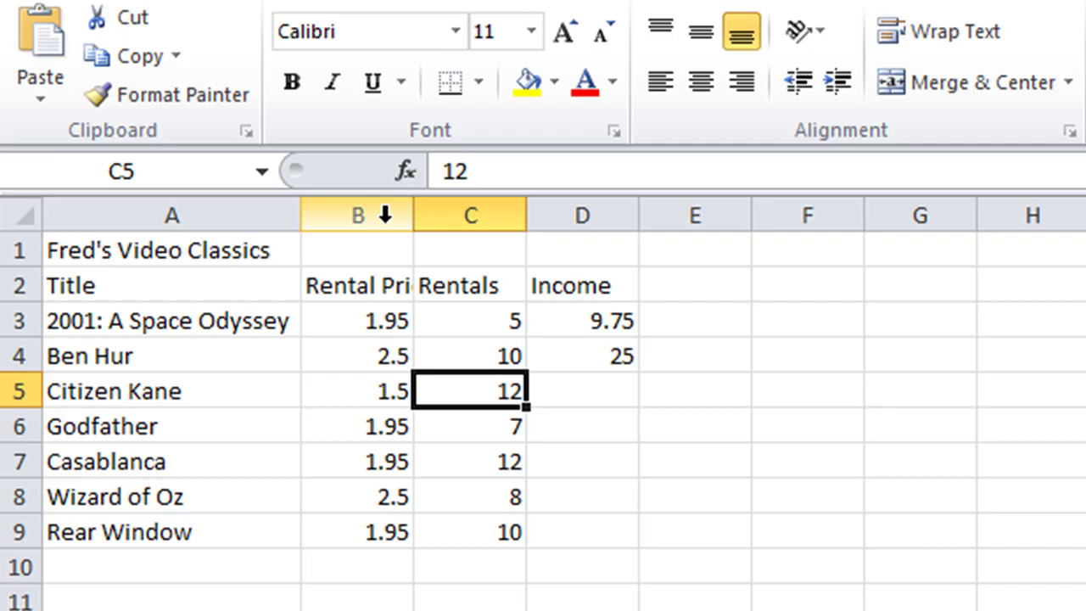
# Delete the Income formulas in cells D3 and D4.
pyautogui.press('Right')
pyautogui.press('Up')
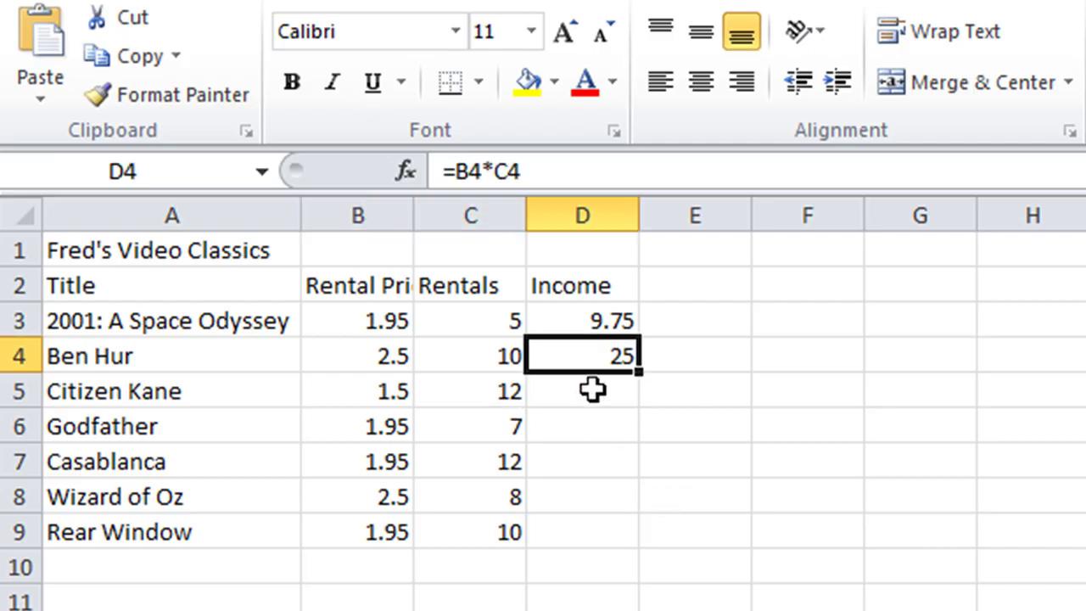
pyautogui.moveTo(594, 319); pyautogui.dragTo(589, 344)
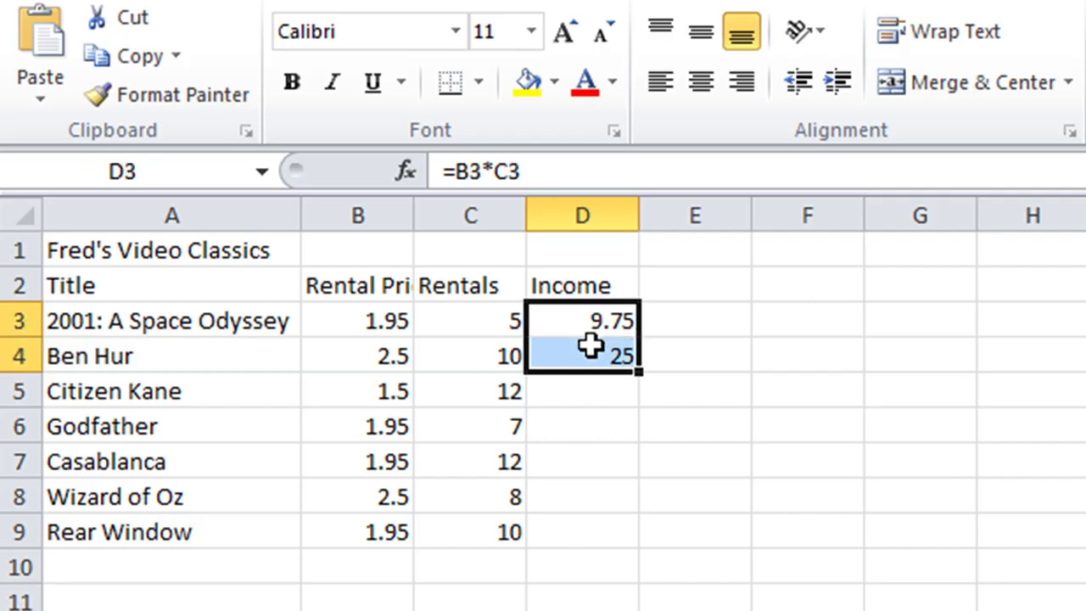
pyautogui.press('Delete')
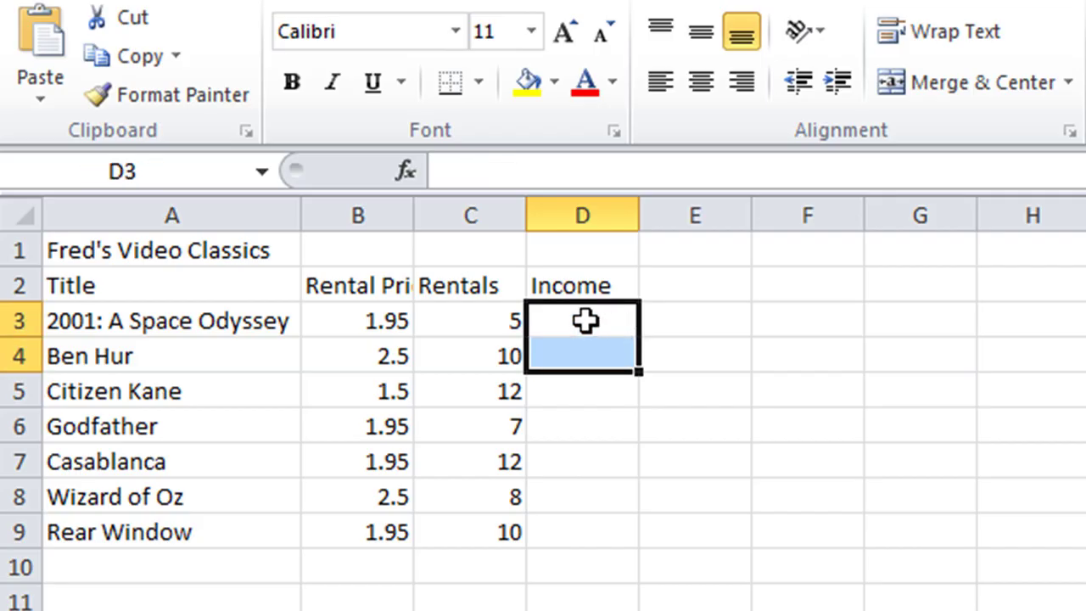
# Enter the formula =B3*C3 in cell D3 for the 2001: A Space Odyssey Income, keeping D3 selected.
pyautogui.click(585, 320)
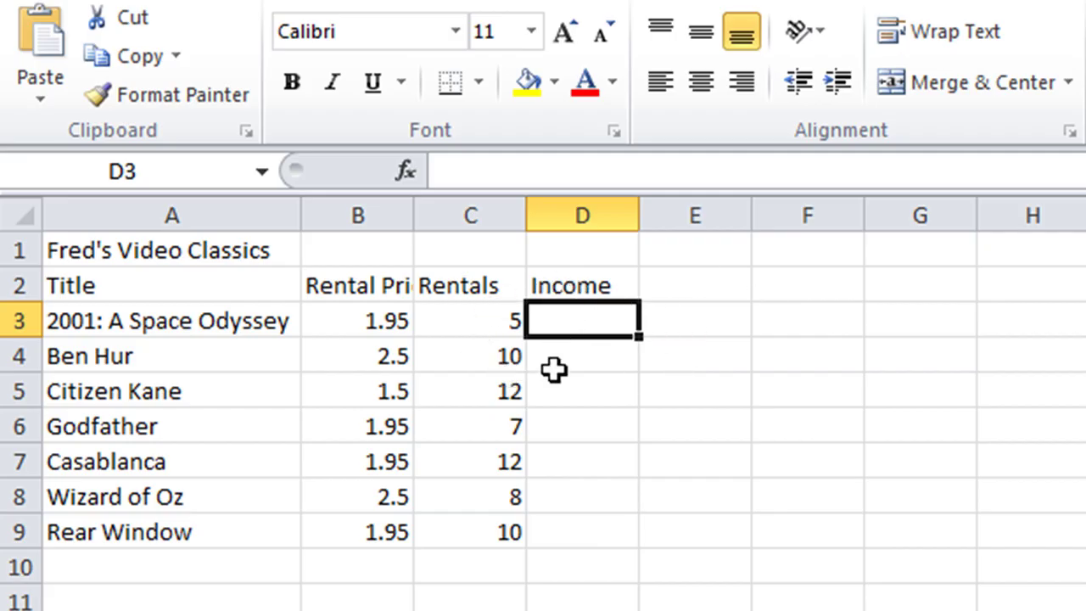
pyautogui.write('=')
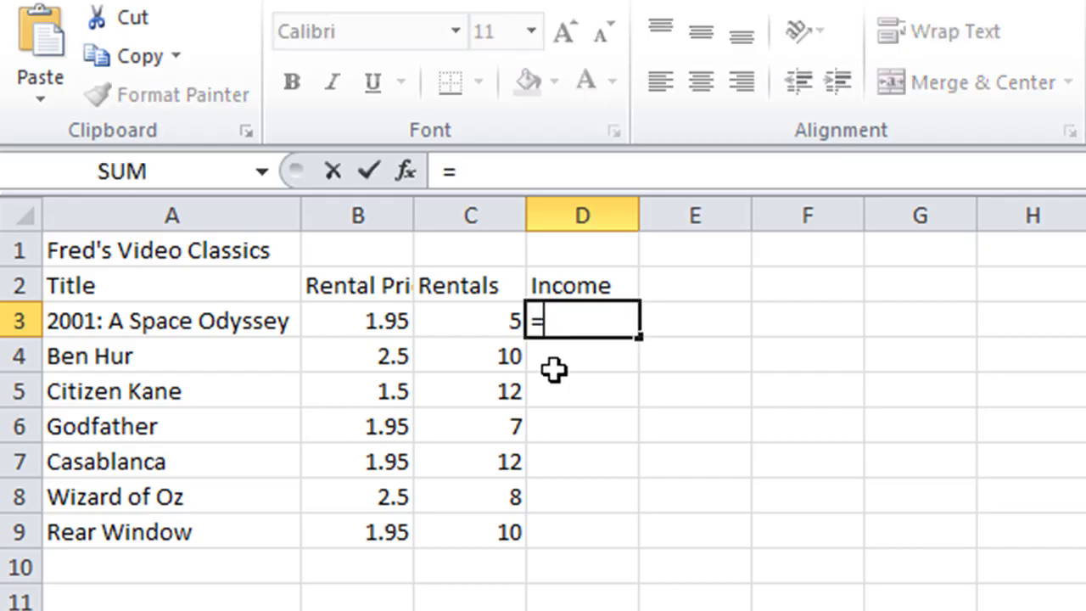
pyautogui.click(352, 307)
pyautogui.write('*')
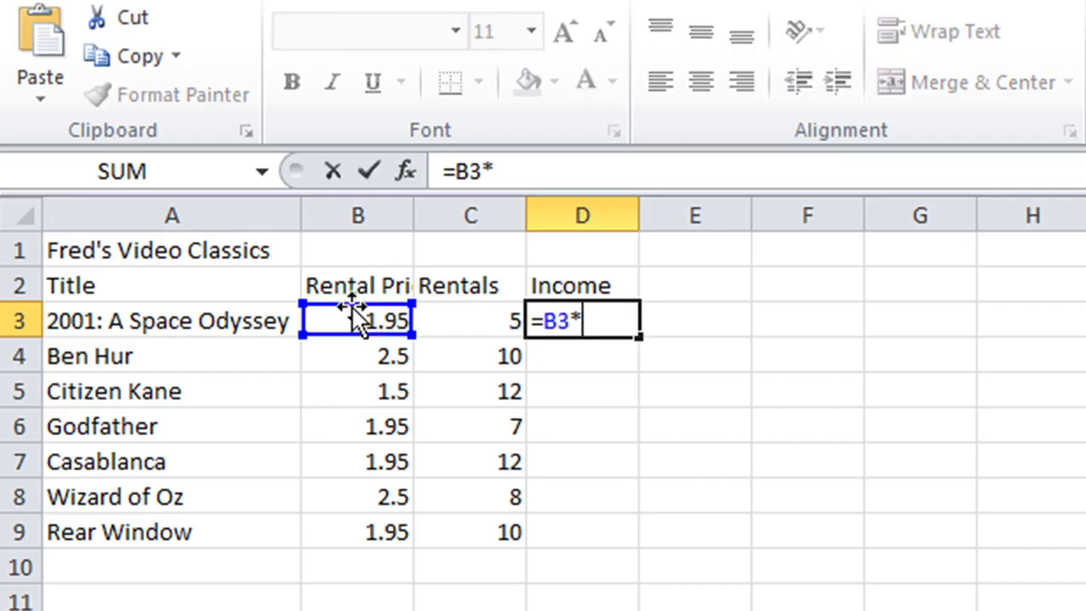
pyautogui.click(494, 314)
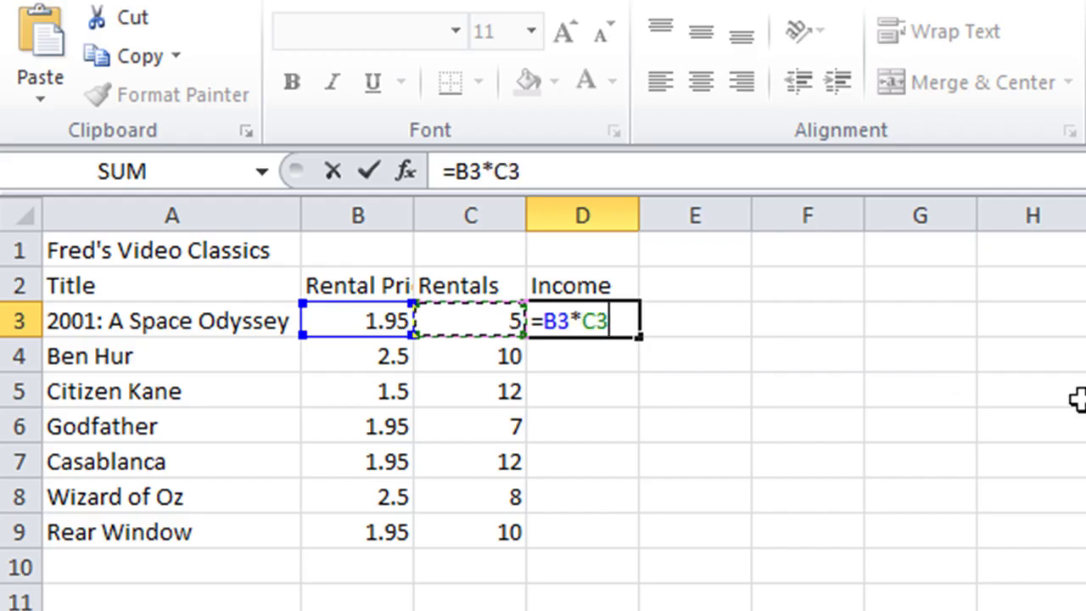
pyautogui.click(373, 166)
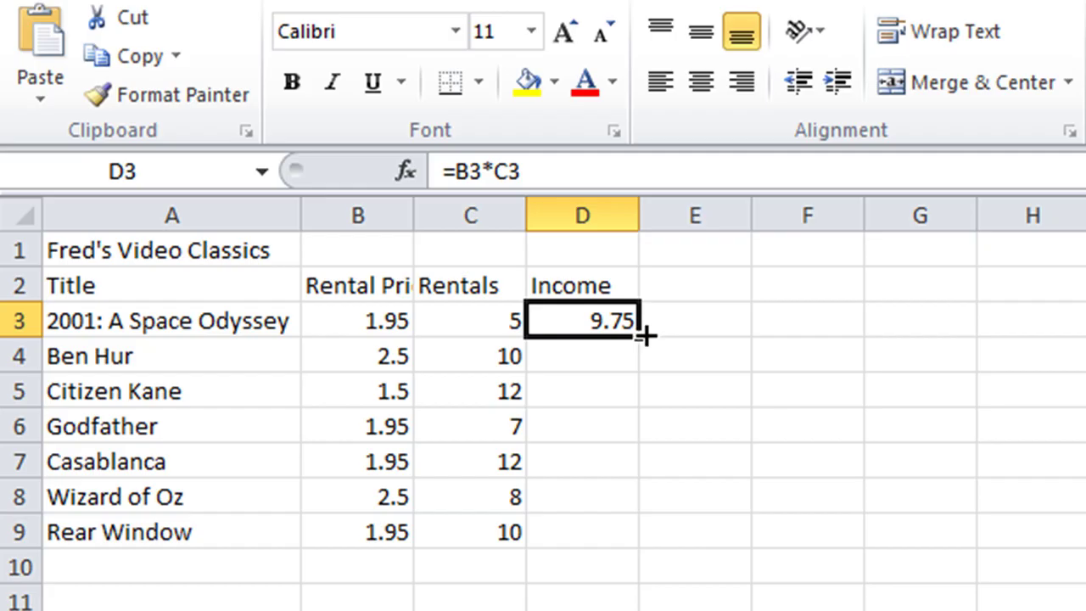
# Fill the Income formula in D3 down to D9 so it covers every video title.
pyautogui.moveTo(645, 336); pyautogui.dragTo(649, 545)
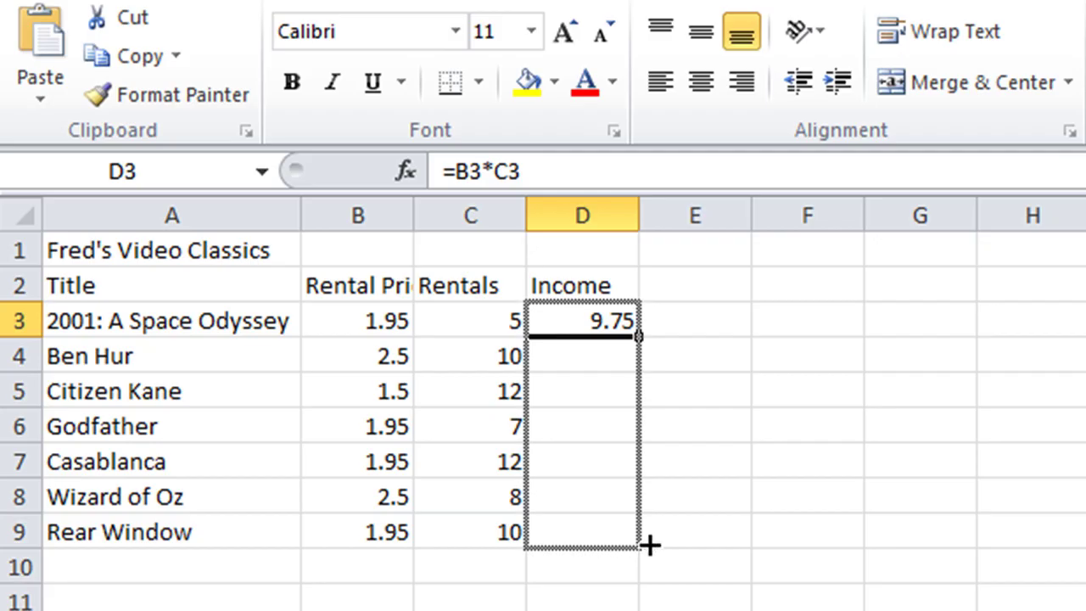
pyautogui.moveTo(649, 545); pyautogui.dragTo(645, 540)
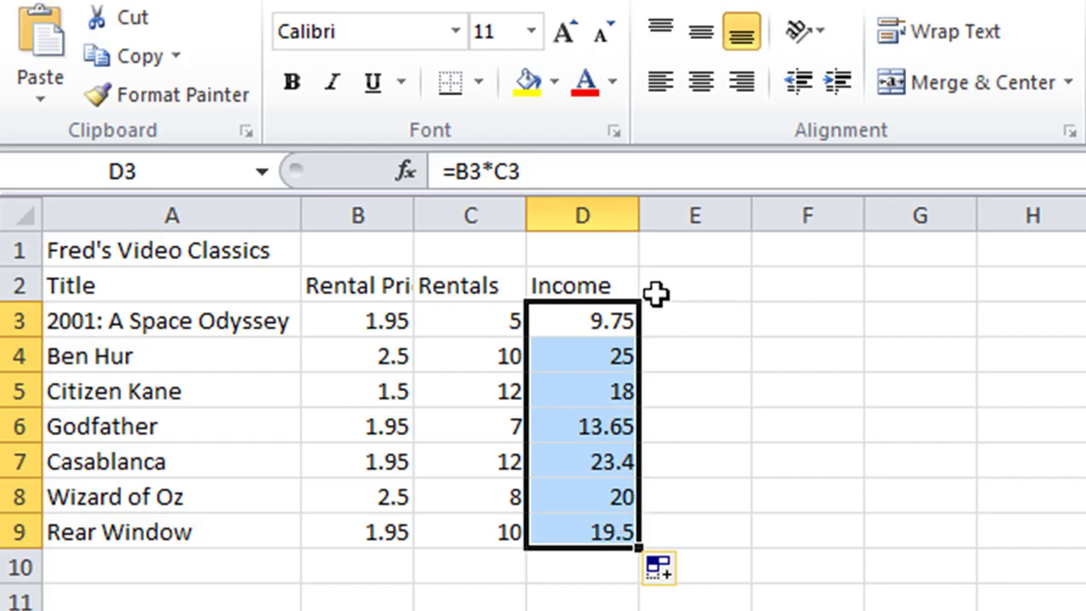
# Examine the Income formulas in D3 through D9 one by one to check which cells each refers to.
pyautogui.click(591, 321)
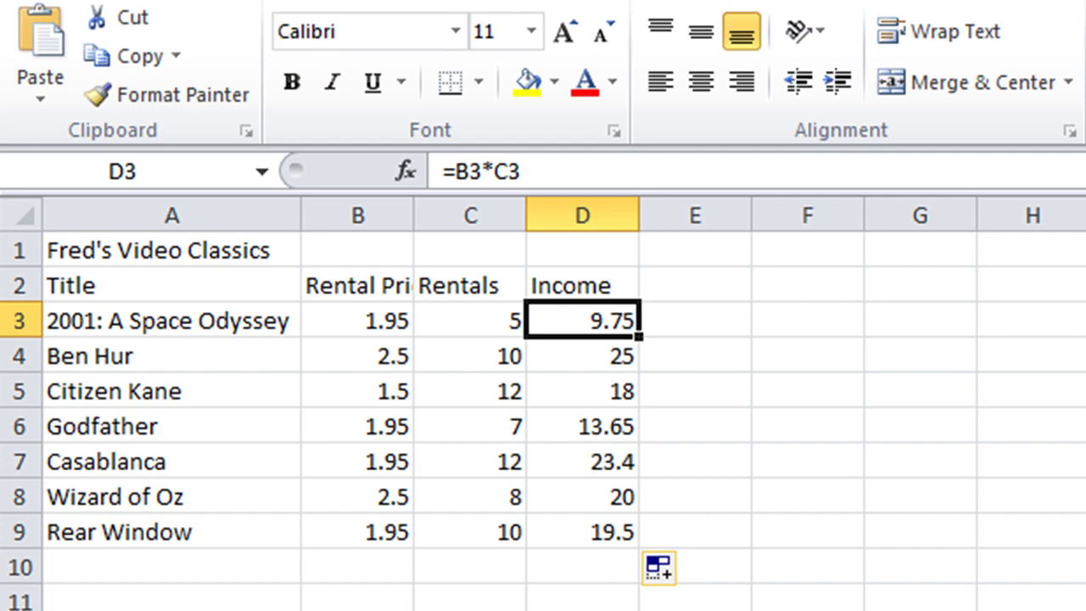
pyautogui.click(582, 356)
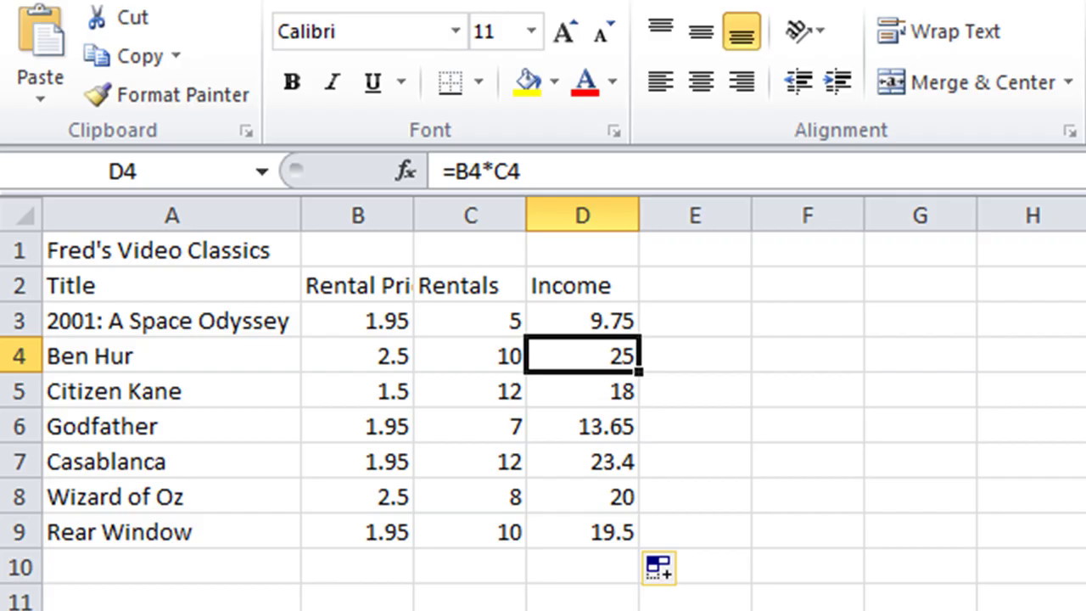
pyautogui.click(582, 390)
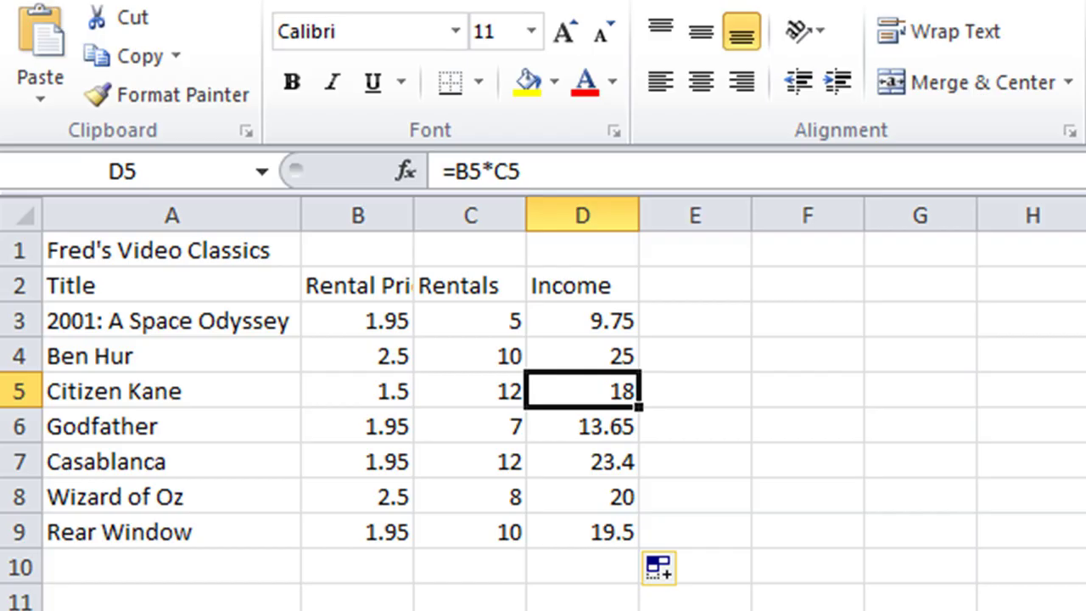
pyautogui.press('Down')
pyautogui.press('Down')
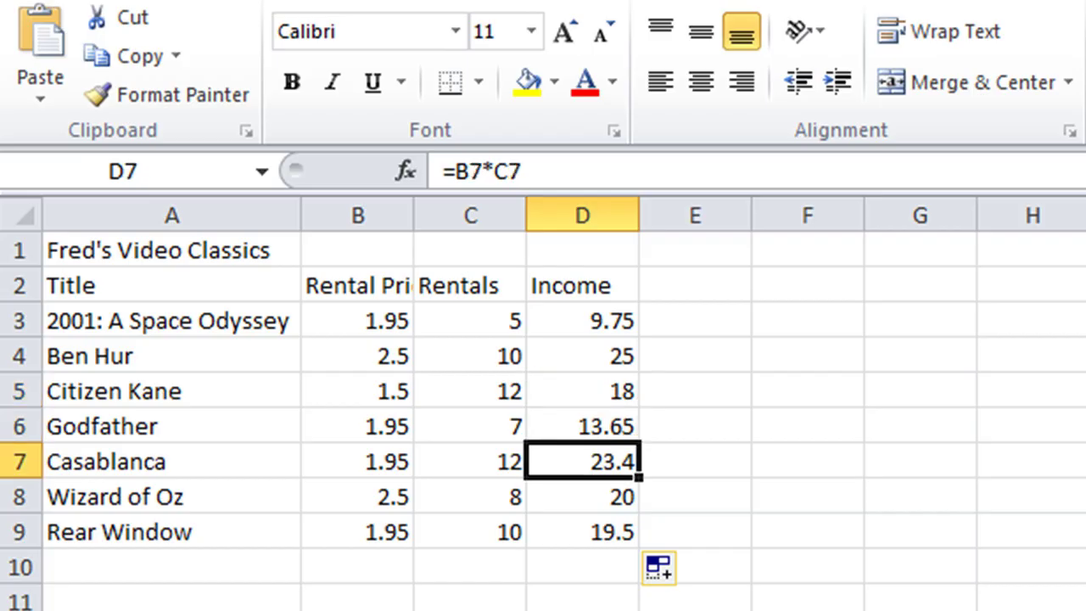
pyautogui.press('Down')
pyautogui.press('Down')
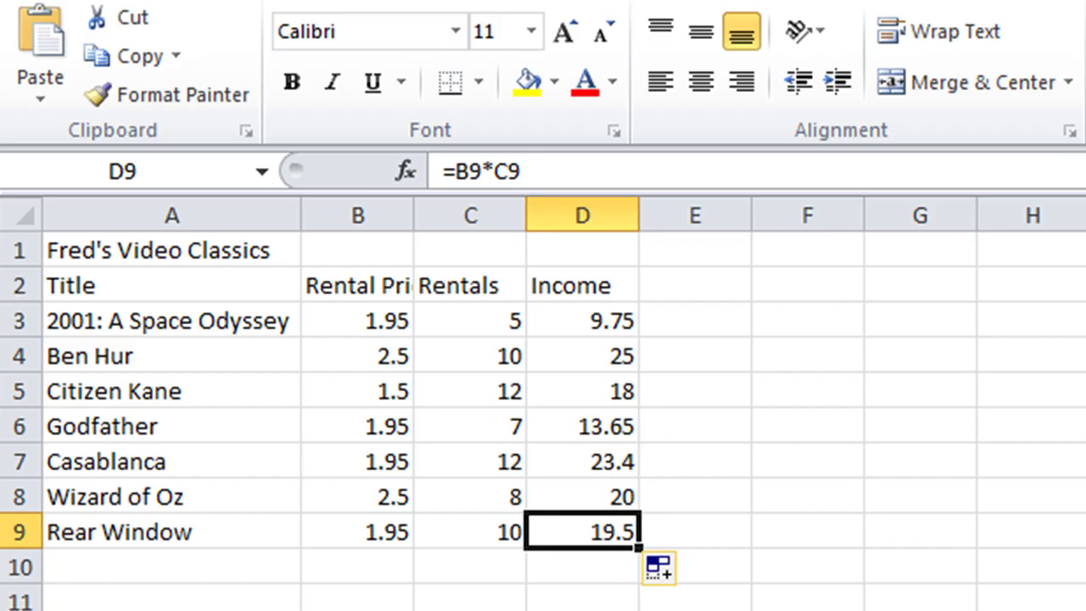
# Delete the filled Income formulas in cells D4 through D9, leaving only the one in D3.
pyautogui.moveTo(585, 351); pyautogui.dragTo(570, 527)
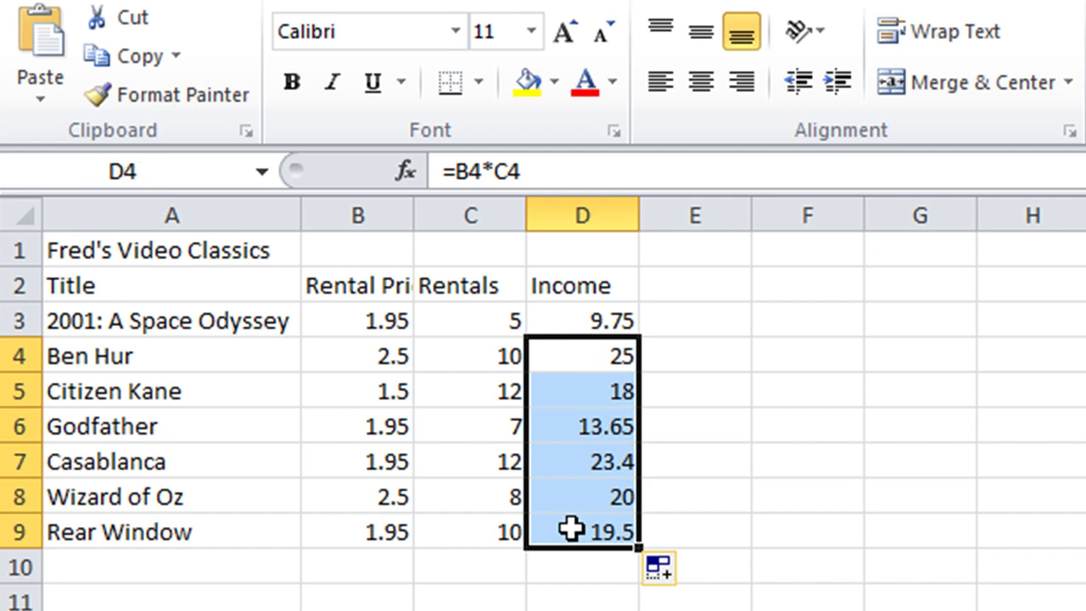
pyautogui.press('Delete')
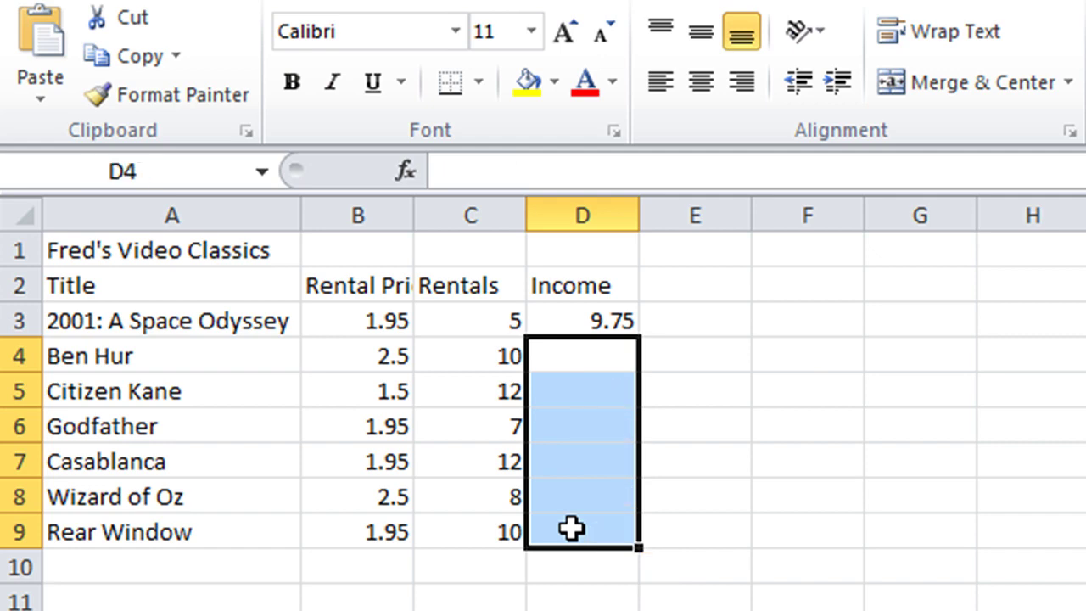
# Auto-fill the Income formula from D3 down the column to D9 and save the workbook.
pyautogui.click(594, 318)
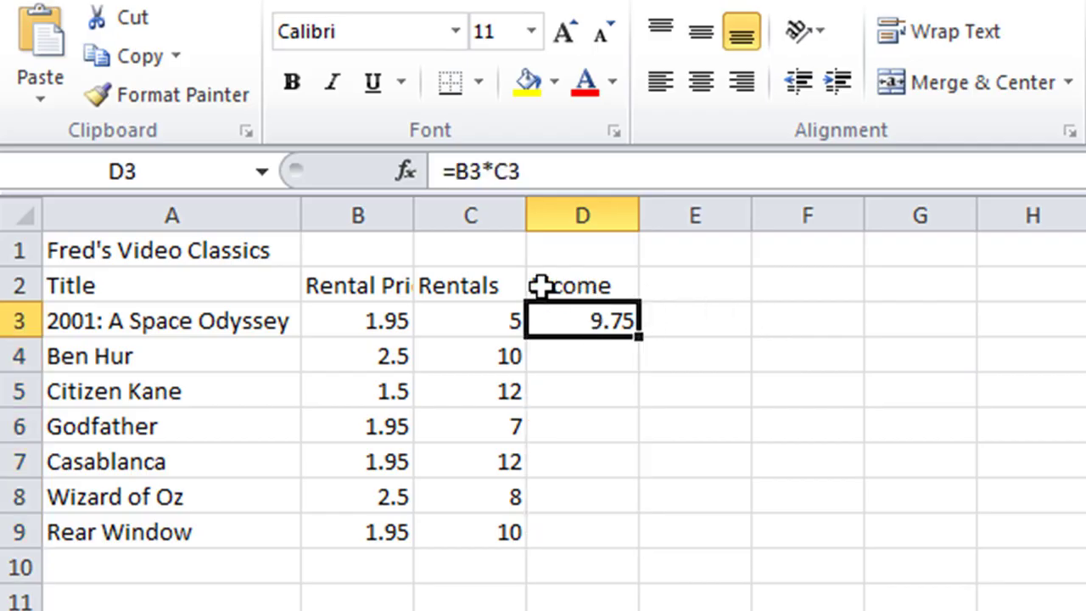
pyautogui.doubleClick(639, 338)
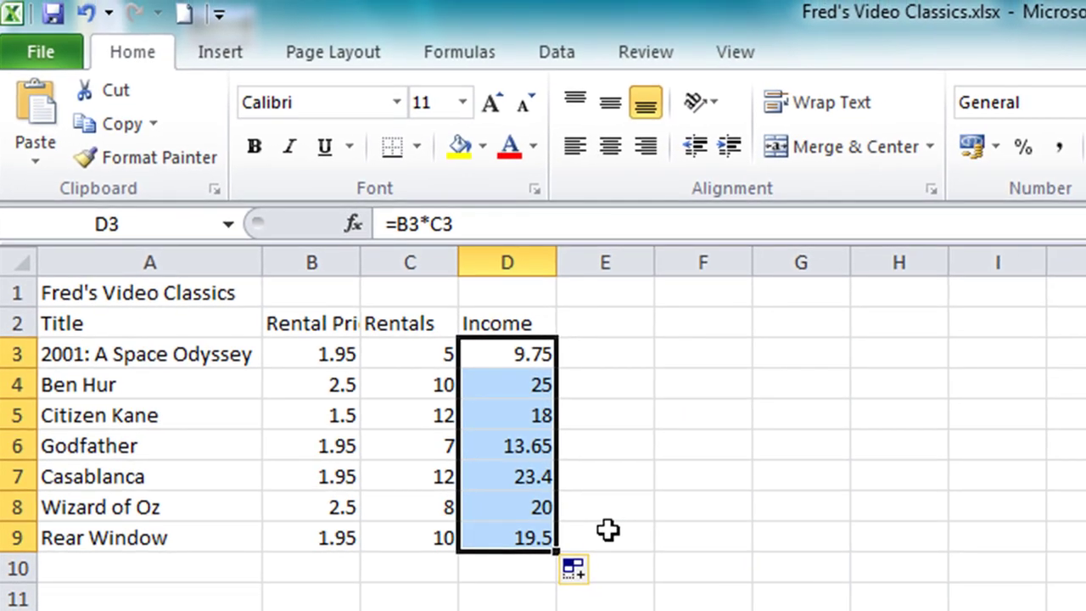
pyautogui.click(175, 566)
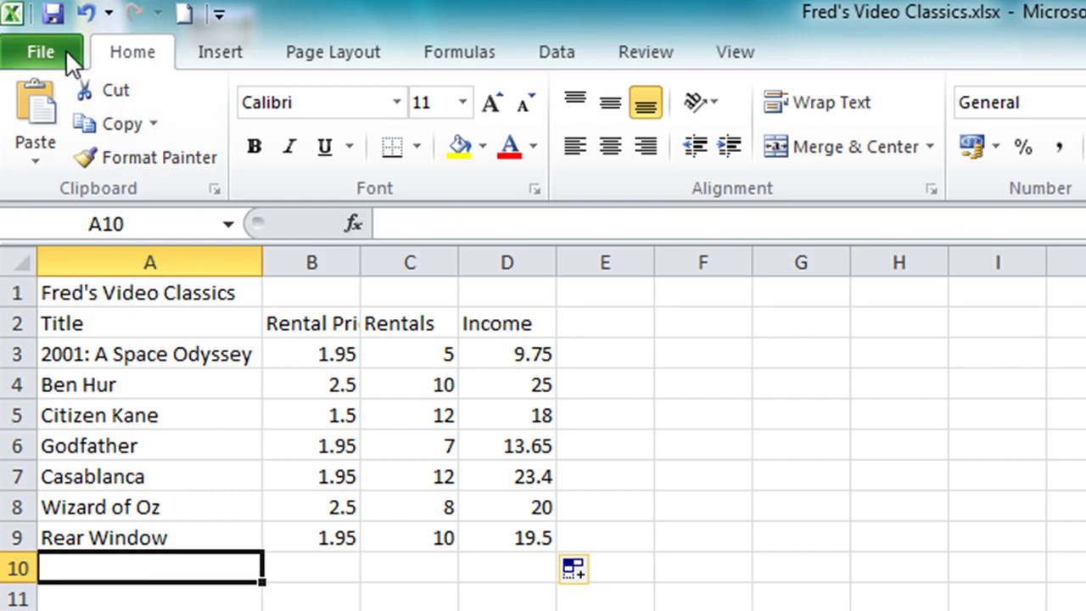
pyautogui.click(52, 14)
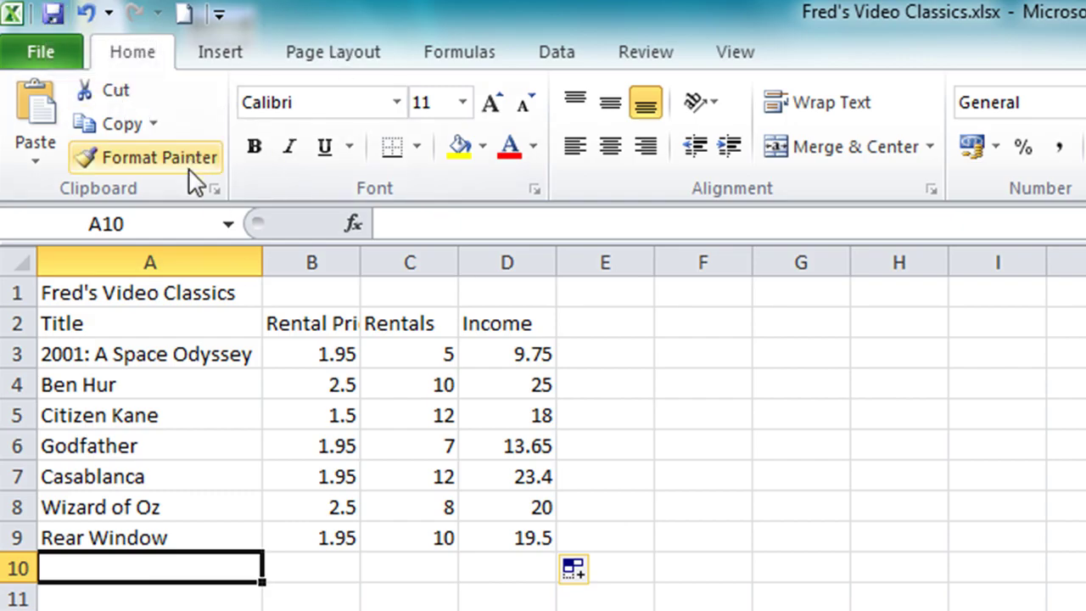